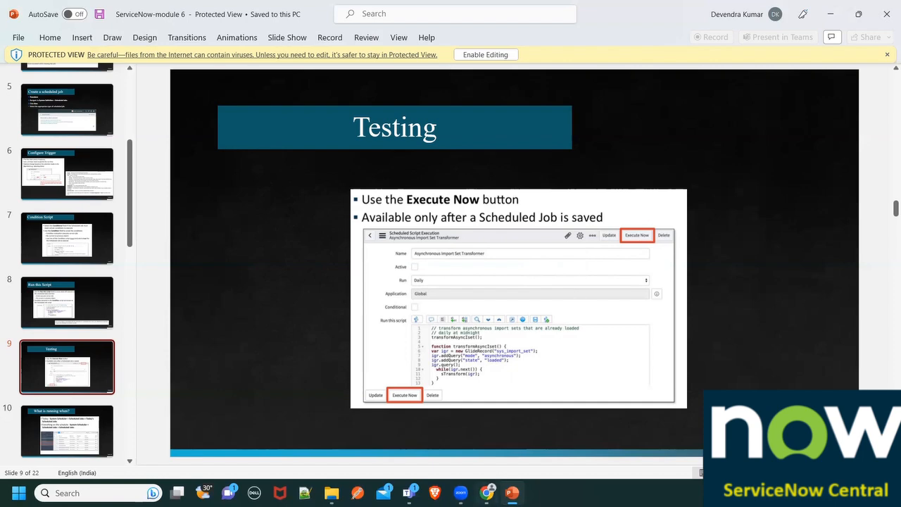
- Switch to ServiceNow in the browser, dismiss the intro overlay, and open Scheduled Jobs under System Definition using the filter "scheduled j"
left_click(493, 491)
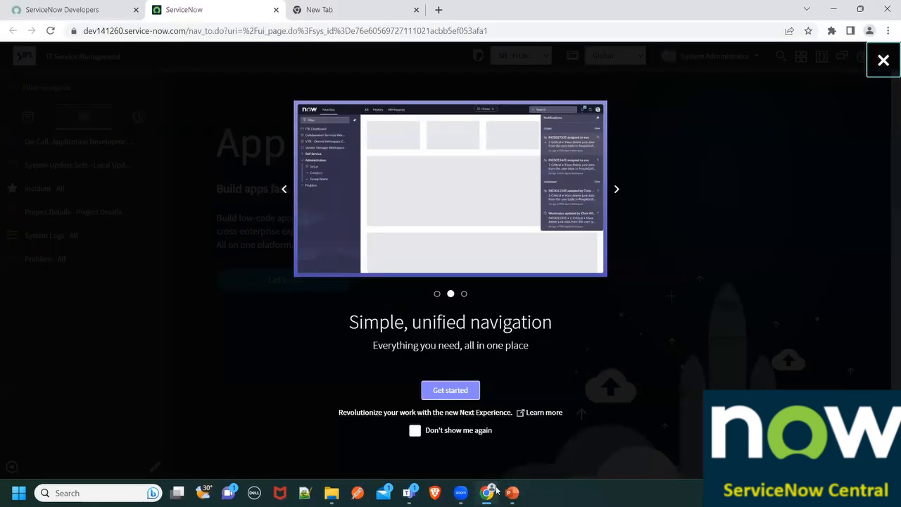
left_click(884, 60)
left_click(76, 88)
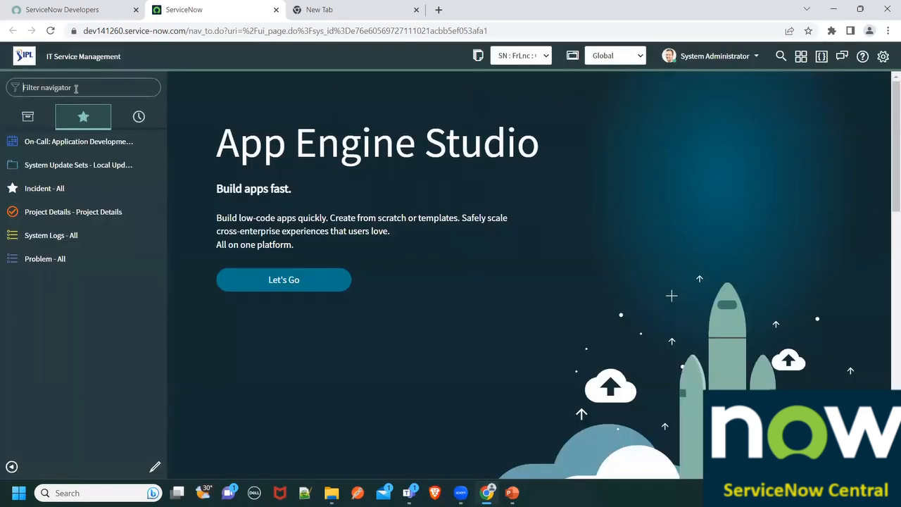
type("sch")
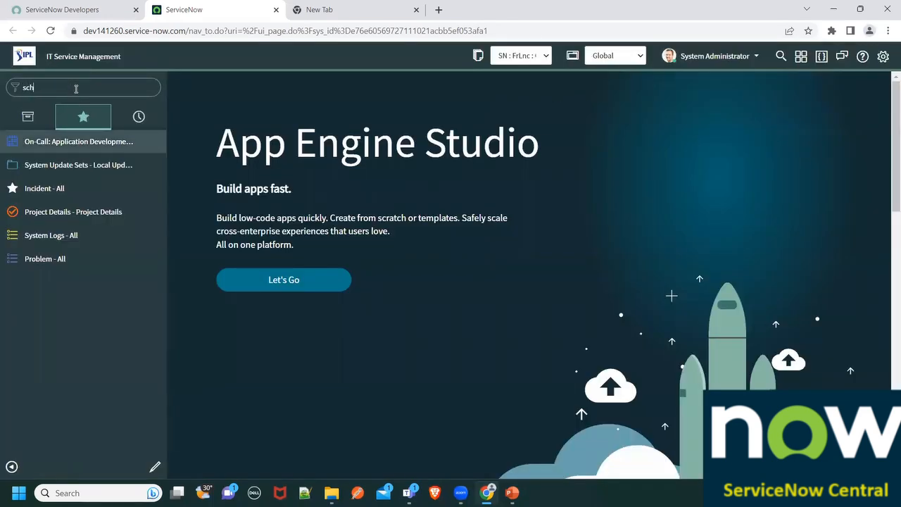
type("eduled j")
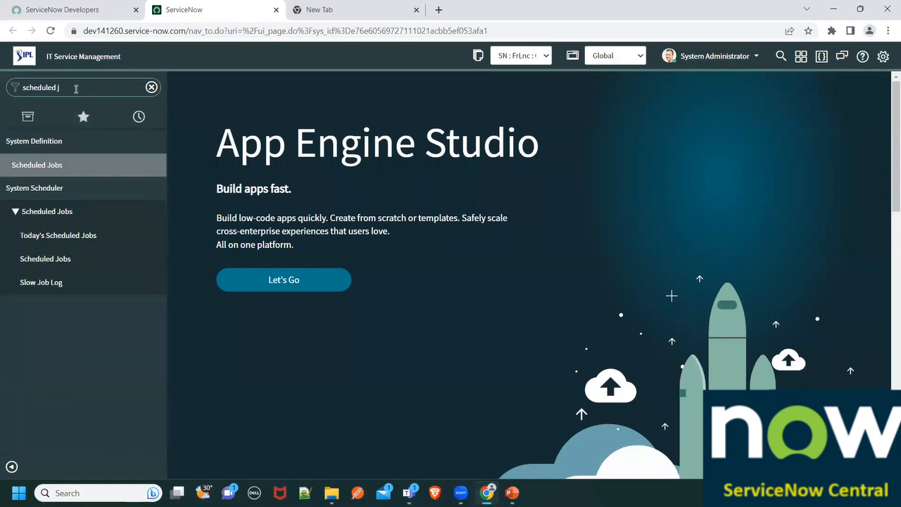
left_click(39, 166)
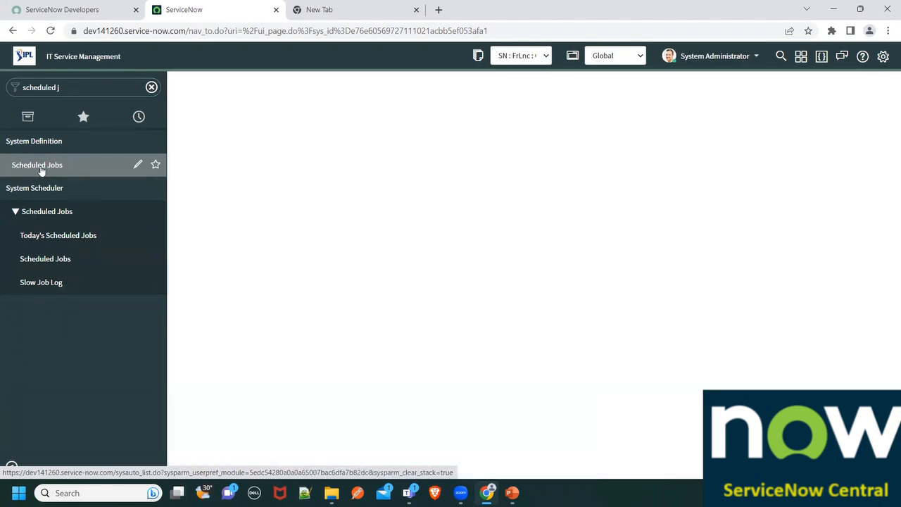
- Browse the scheduled jobs list and open the API Monthly Requestor Stats record in a separate browser tab
scroll(332, 176, "down", 1)
scroll(333, 175, "down", 5)
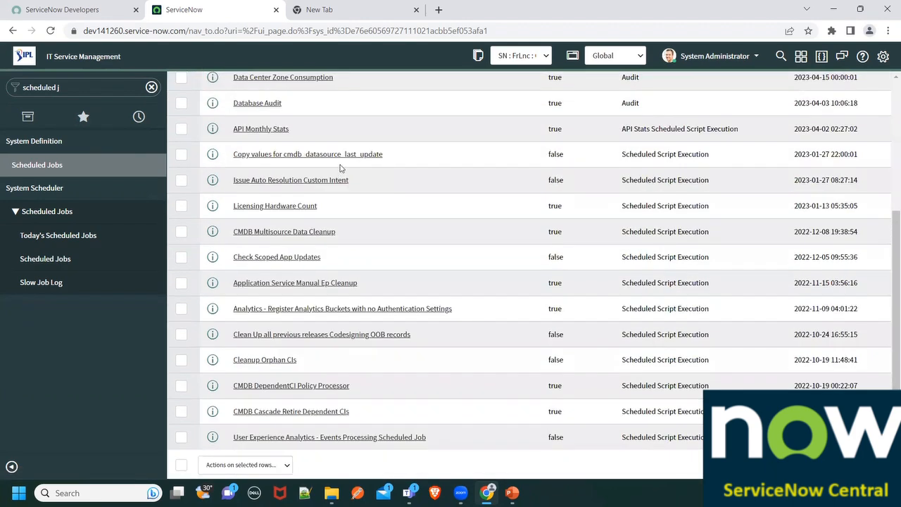
scroll(364, 278, "up", 5)
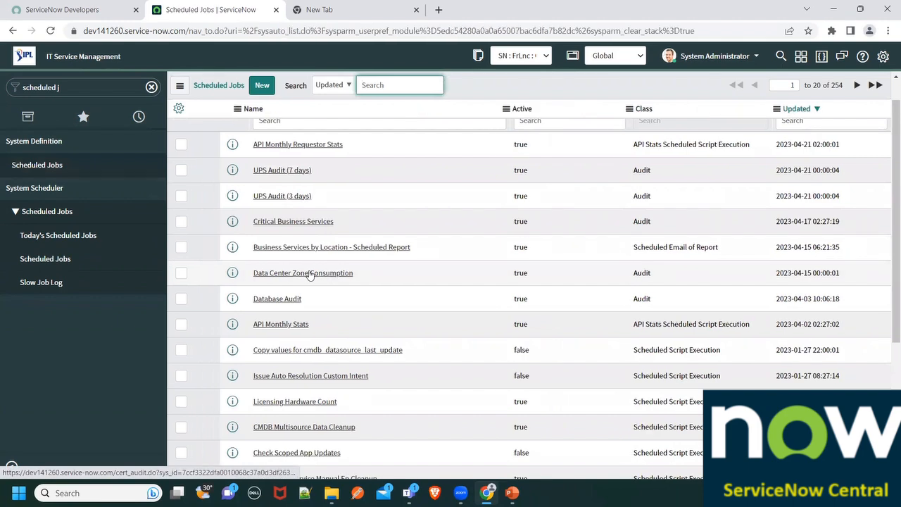
scroll(310, 274, "up", 1)
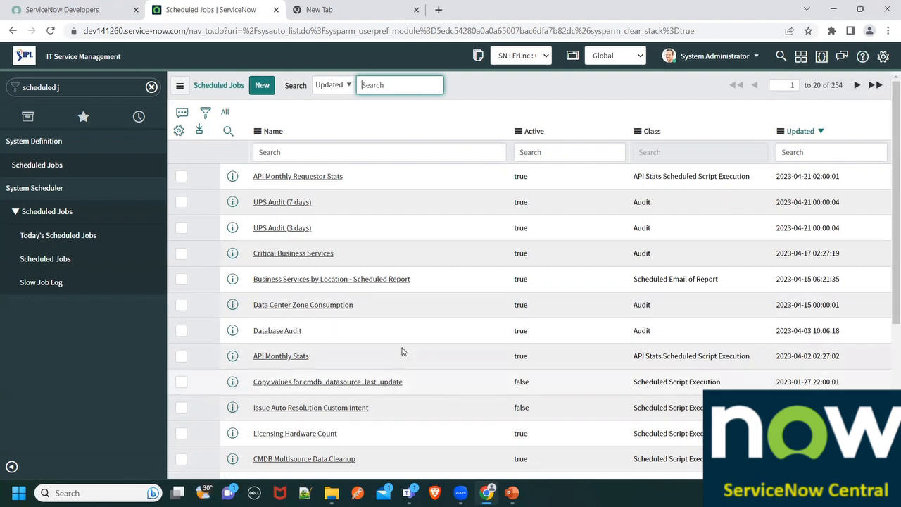
scroll(402, 352, "down", 3)
scroll(400, 321, "up", 4)
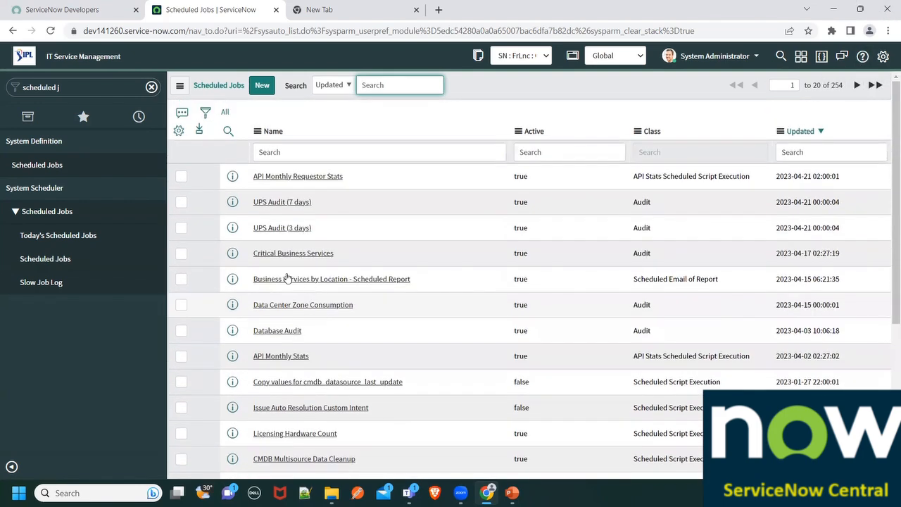
middle_click(232, 176)
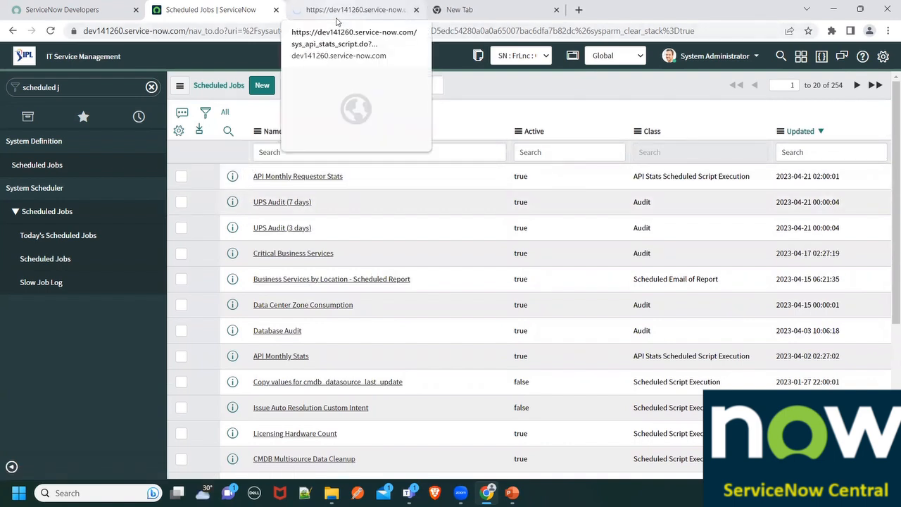
left_click(337, 17)
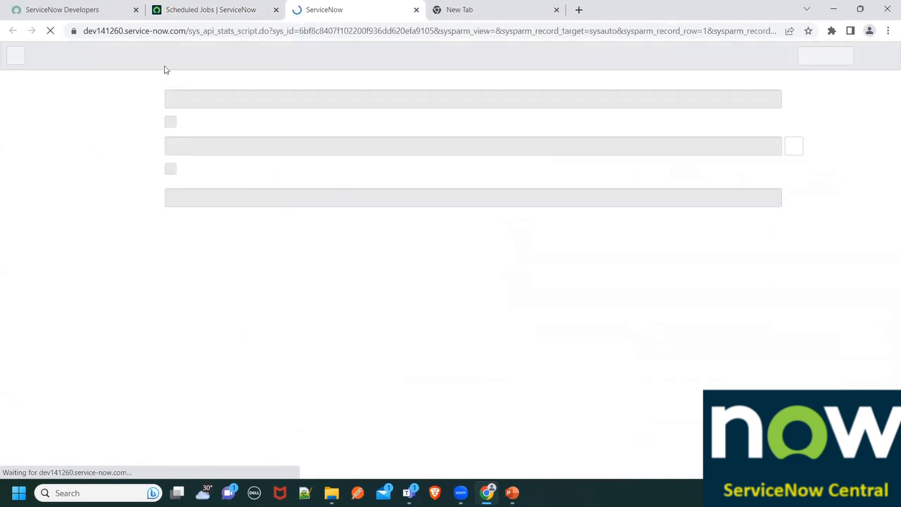
left_click(177, 6)
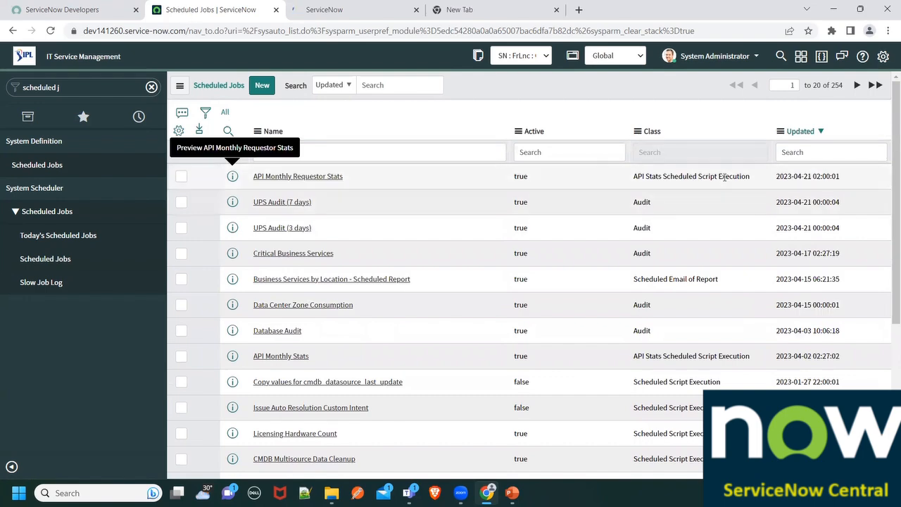
left_click(352, 9)
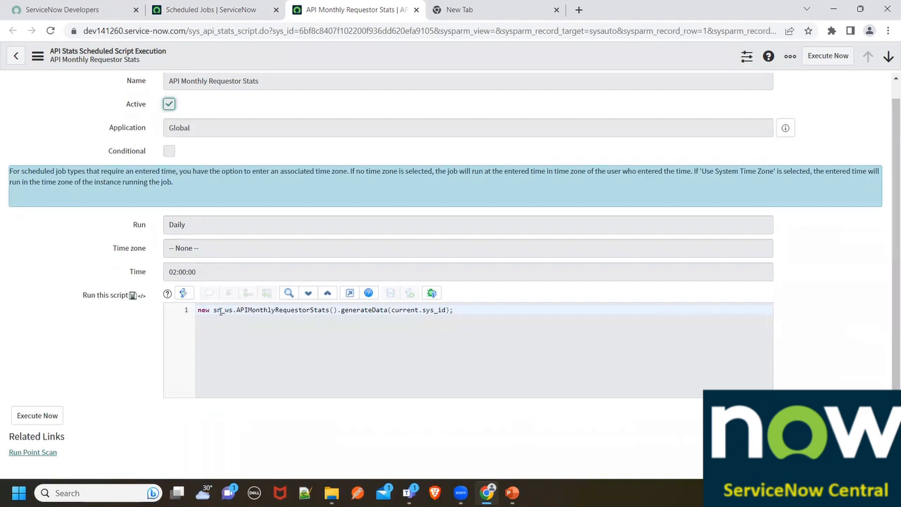
- Examine the API Monthly Requestor Stats job's script, application scope, run frequency and run time
left_click_drag(198, 311, 433, 322)
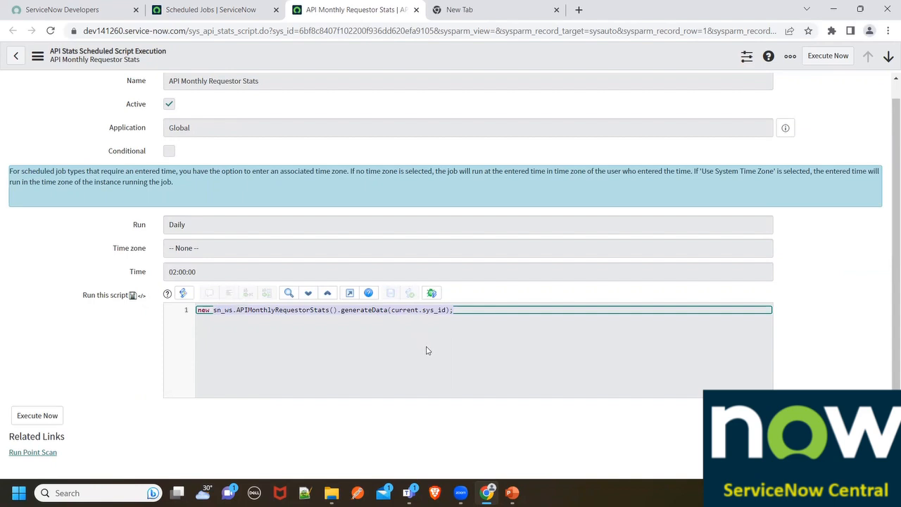
scroll(400, 355, "up", 1)
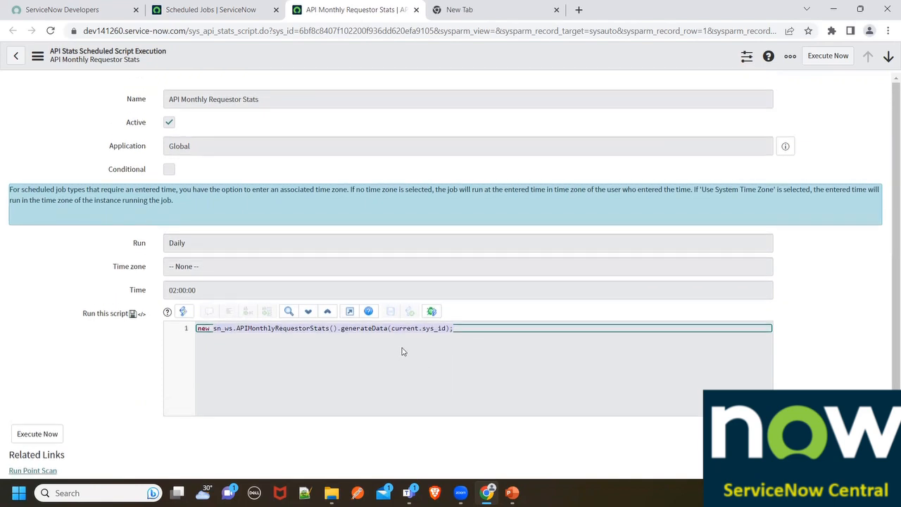
scroll(401, 351, "down", 2)
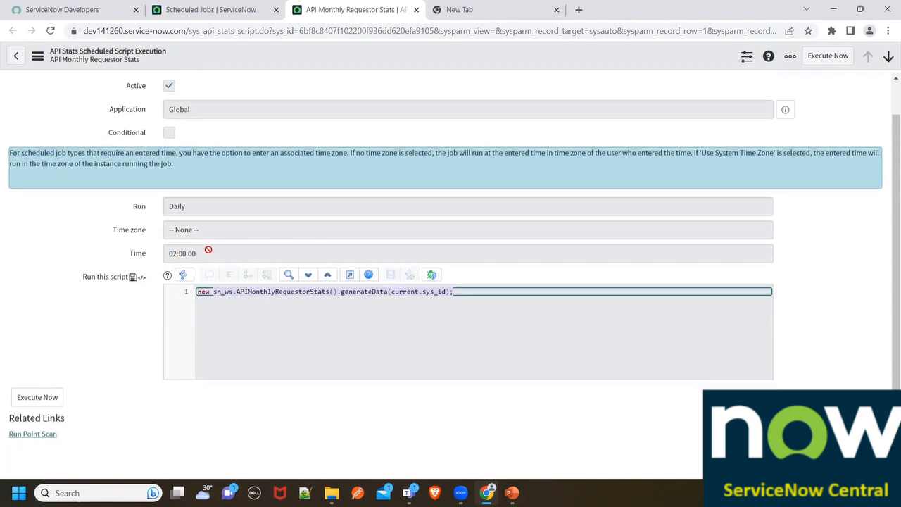
left_click_drag(206, 248, 151, 249)
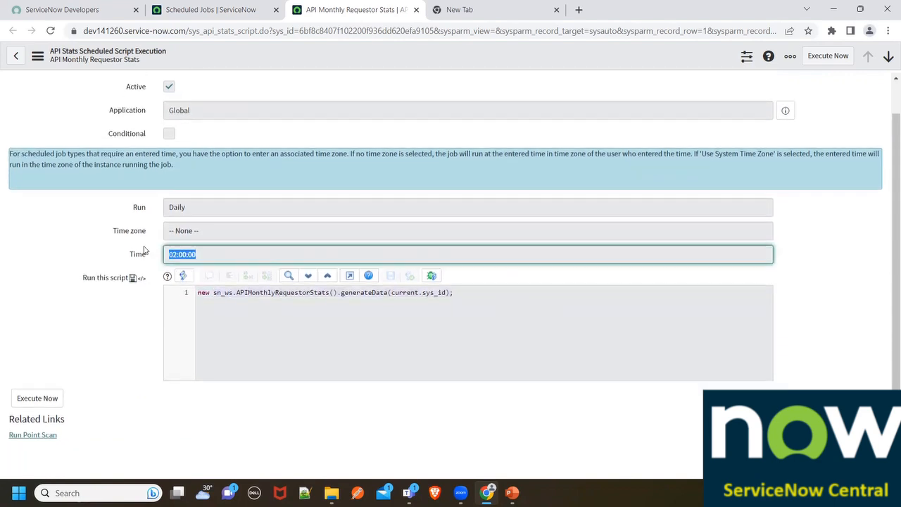
scroll(151, 250, "up", 2)
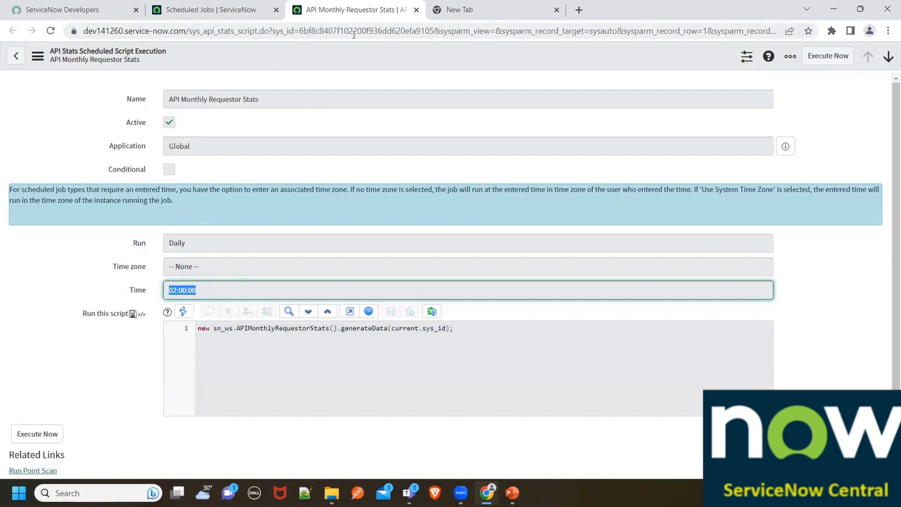
left_click_drag(204, 146, 162, 145)
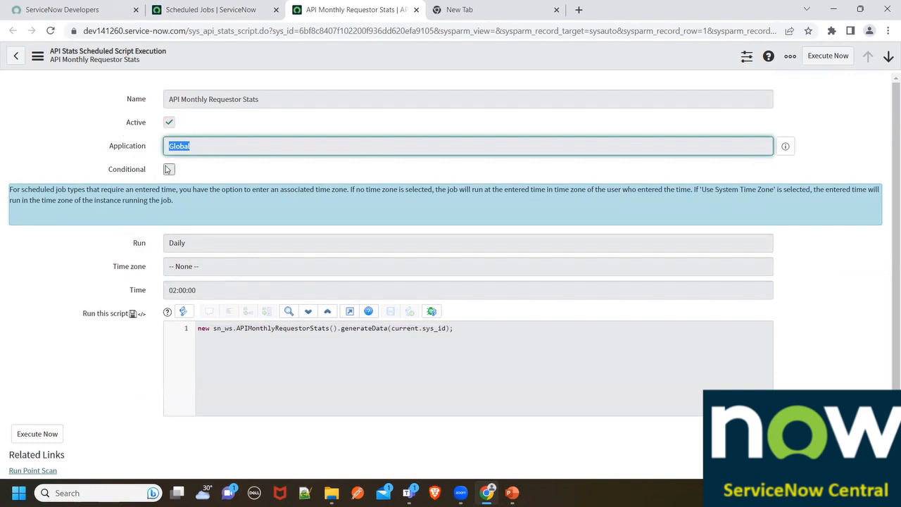
left_click(164, 235)
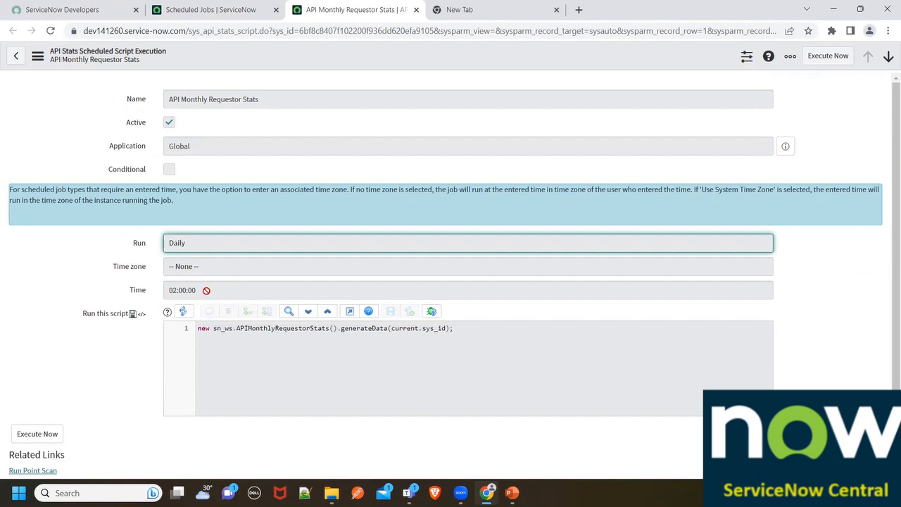
left_click_drag(206, 290, 160, 283)
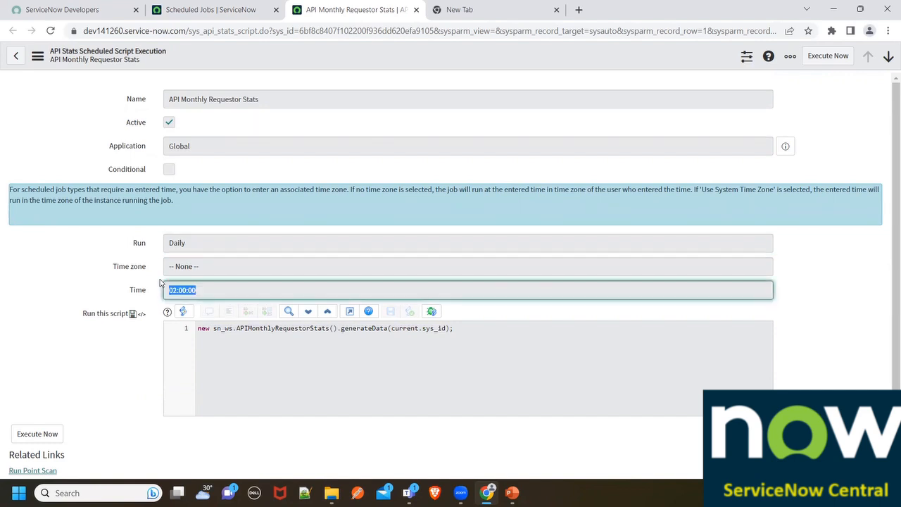
scroll(166, 295, "down", 1)
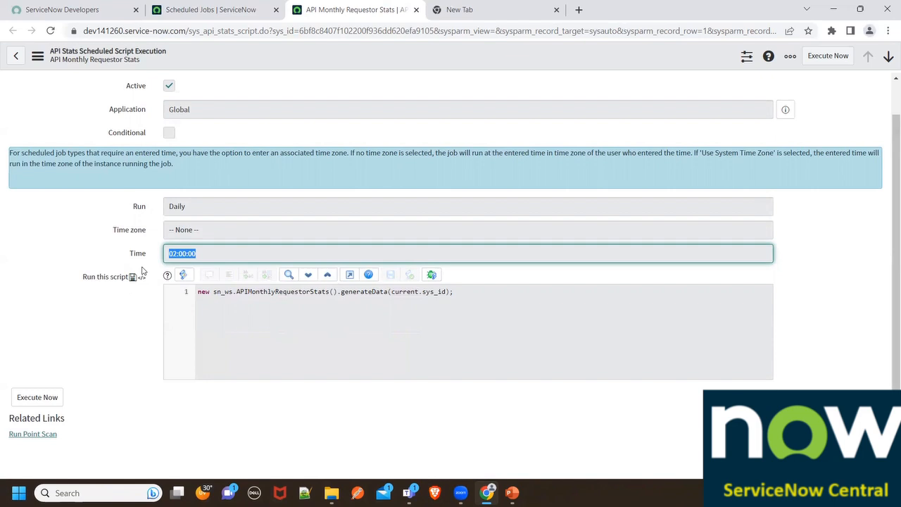
- Close the job record's browser tab and start a new scheduled job to see the Automation Creator options
left_click(417, 10)
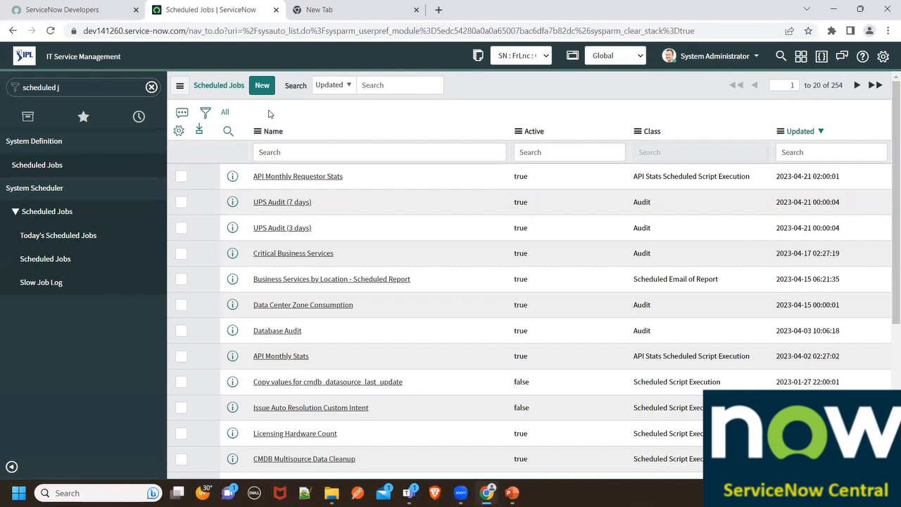
left_click(263, 89)
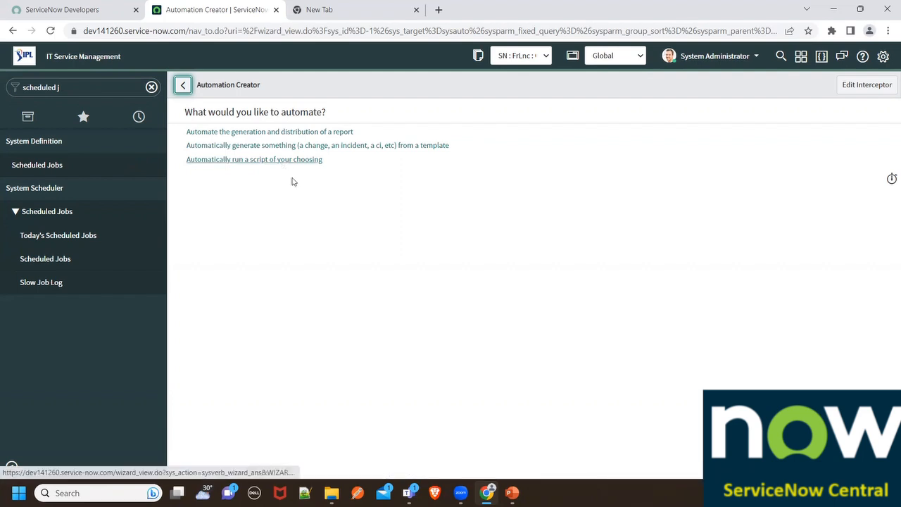
- Switch to the PowerPoint presentation and show the "What is running when?" slide
mouse_move(519, 492)
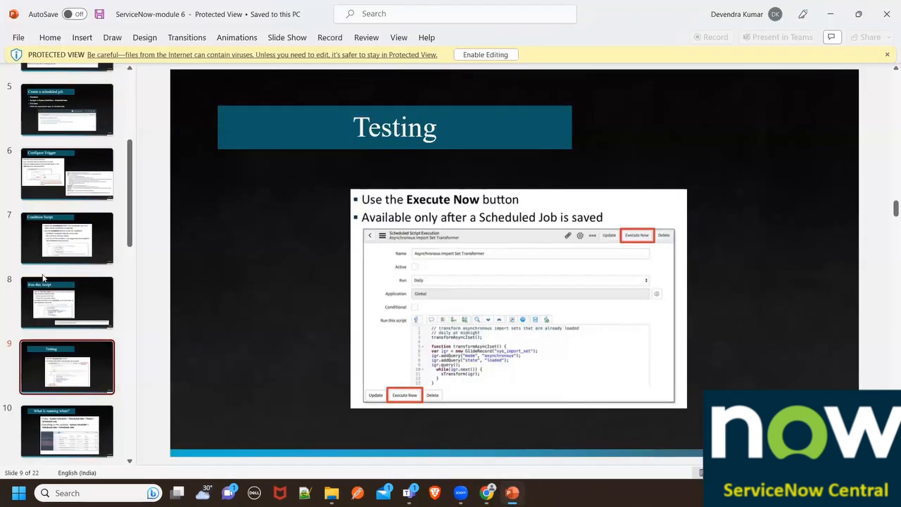
scroll(76, 290, "down", 2)
left_click(76, 333)
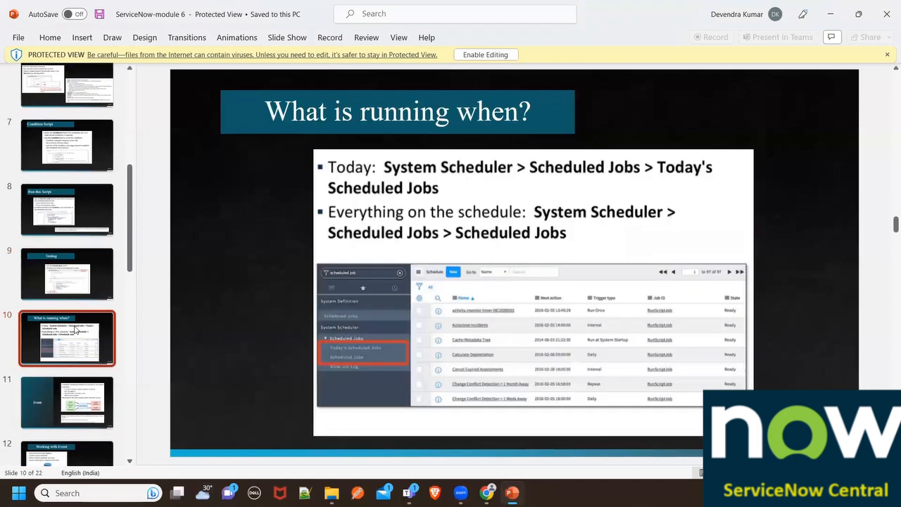
scroll(83, 323, "down", 1)
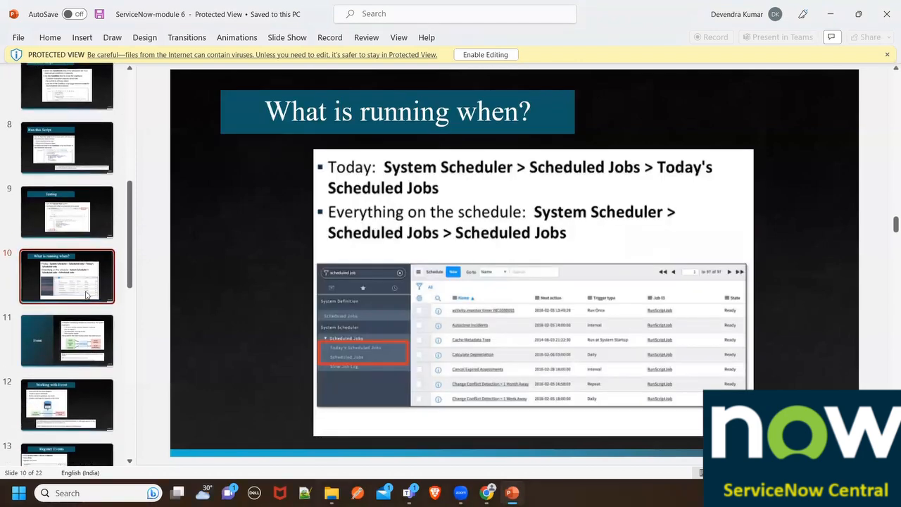
left_click(85, 236)
left_click(83, 259)
left_click(401, 172)
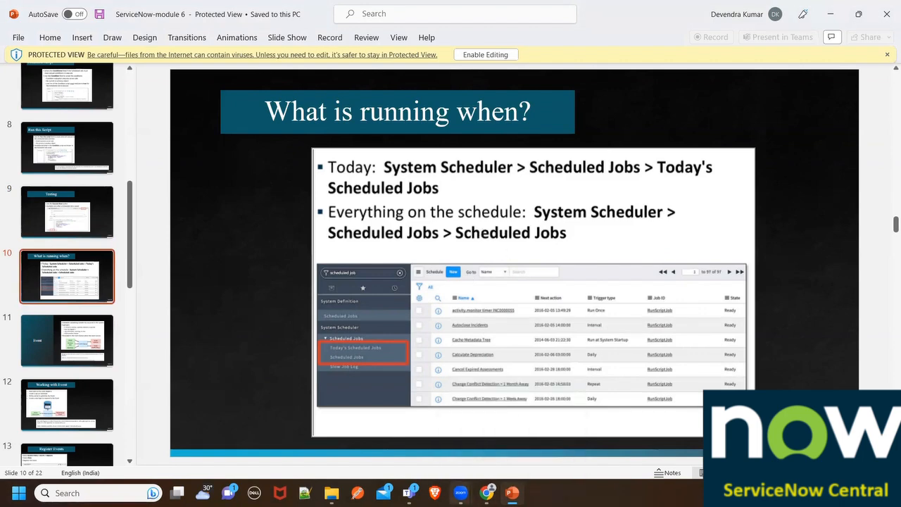
- Switch back to ServiceNow and look through the Scheduled Jobs list under System Scheduler after calling up Today's Scheduled Jobs
left_click(486, 492)
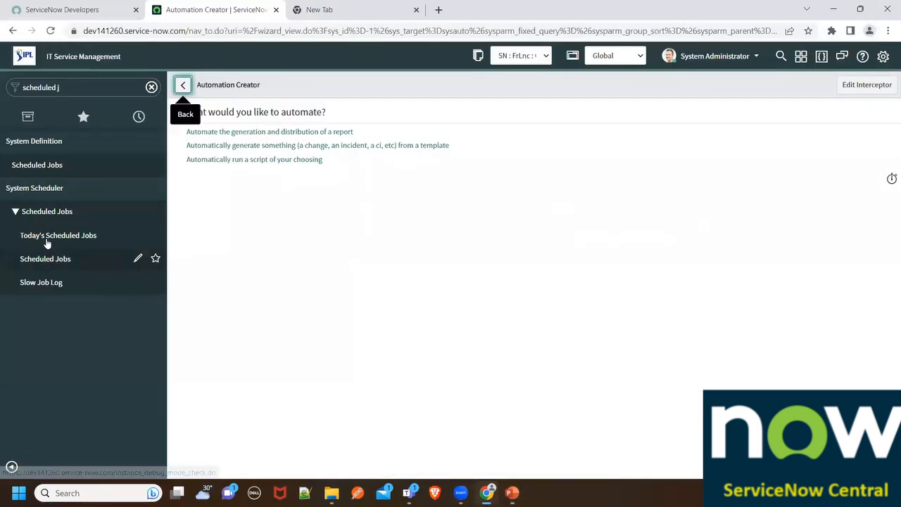
left_click(50, 238)
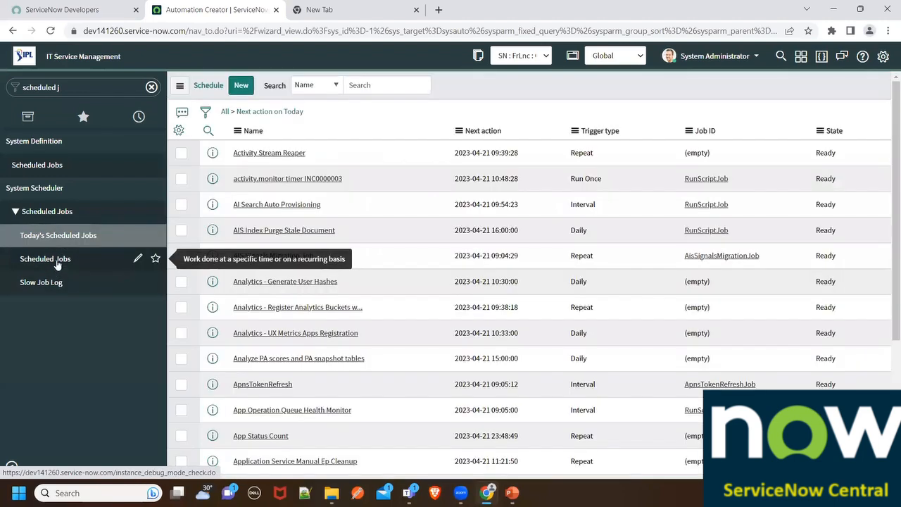
left_click(56, 262)
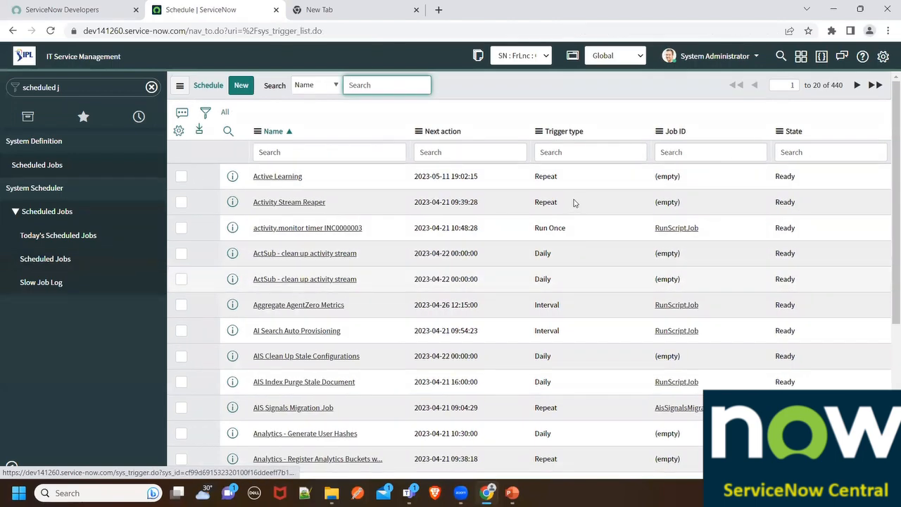
scroll(571, 204, "down", 2)
scroll(571, 204, "down", 2)
scroll(559, 283, "up", 5)
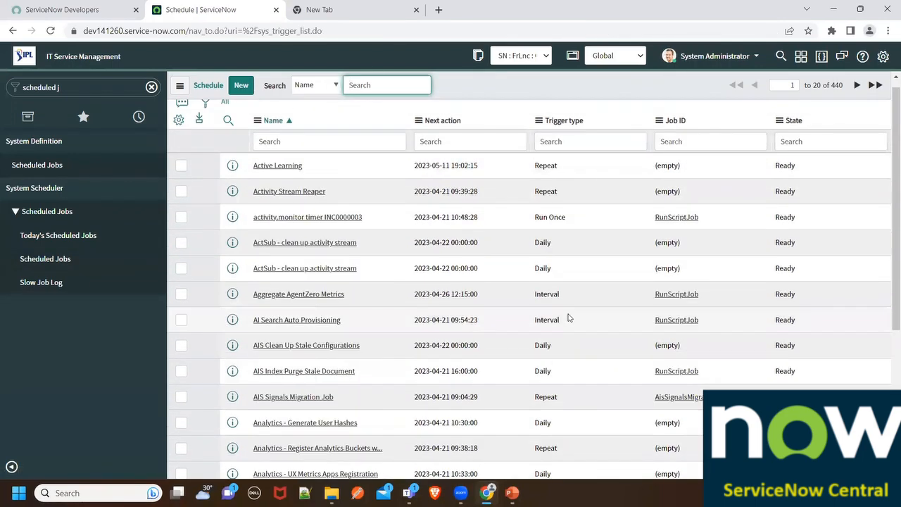
- Look through the Slow Job Log and open its Populate Taxonomy Content Order entry in a separate browser tab
left_click(55, 283)
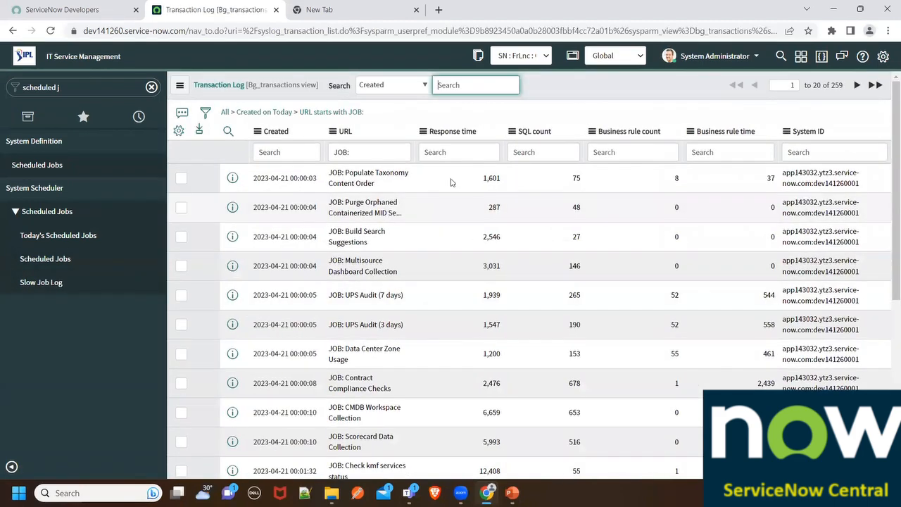
scroll(535, 201, "down", 3)
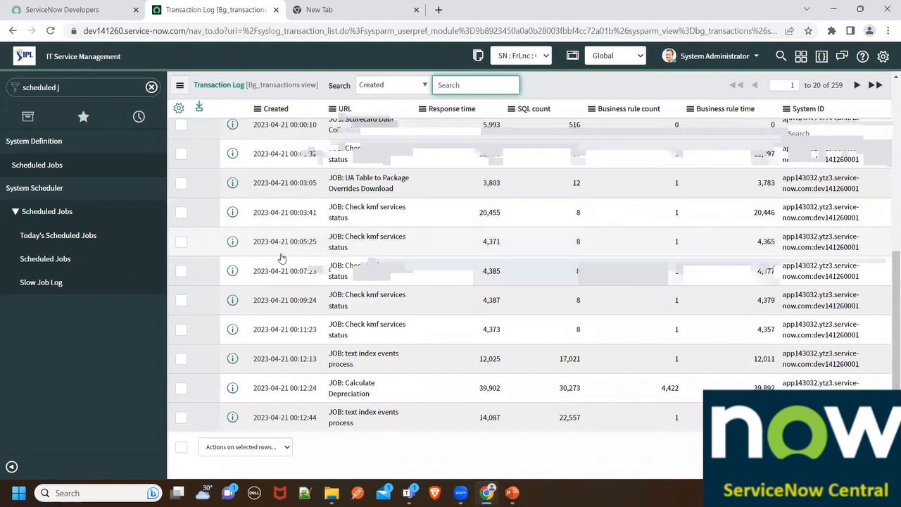
scroll(531, 201, "up", 3)
scroll(281, 257, "up", 1)
middle_click(232, 178)
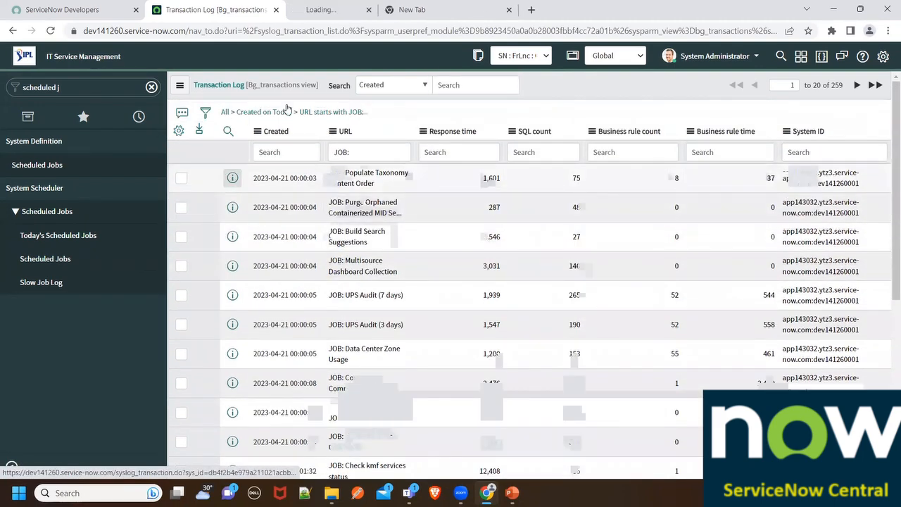
- Examine the Populate Taxonomy Content Order log entry and close its browser tab to look through the remaining Transaction Log entries
left_click(325, 10)
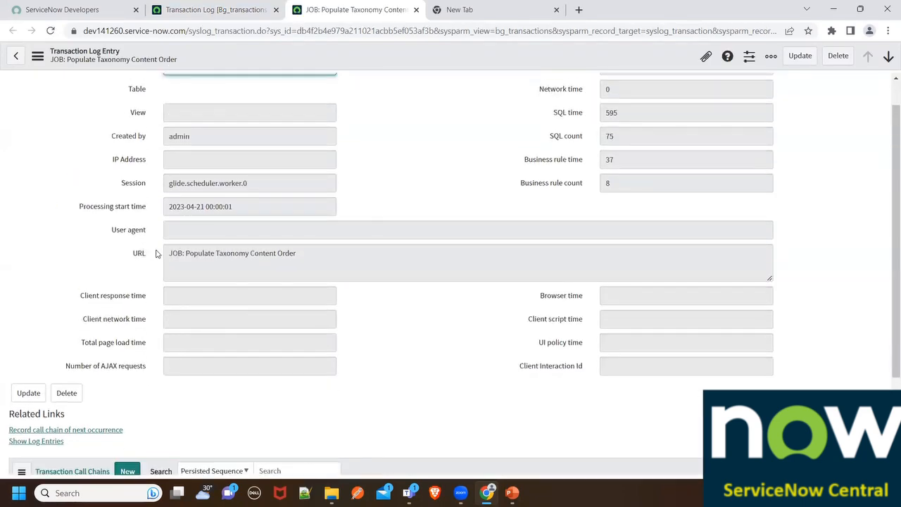
left_click(242, 9)
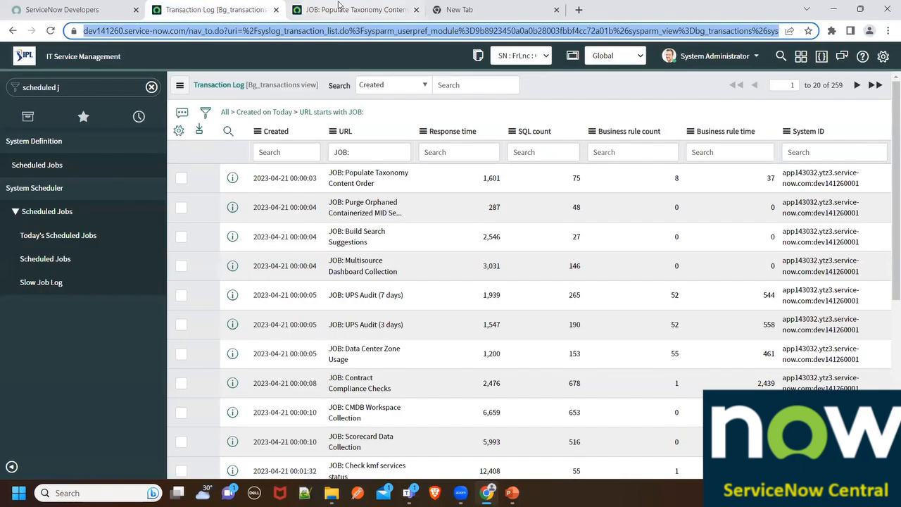
left_click(338, 9)
left_click(416, 10)
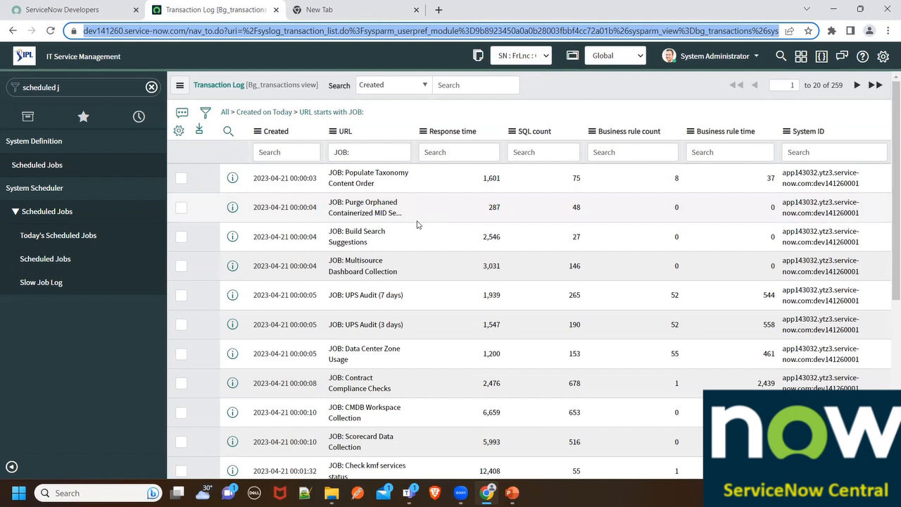
scroll(416, 228, "down", 5)
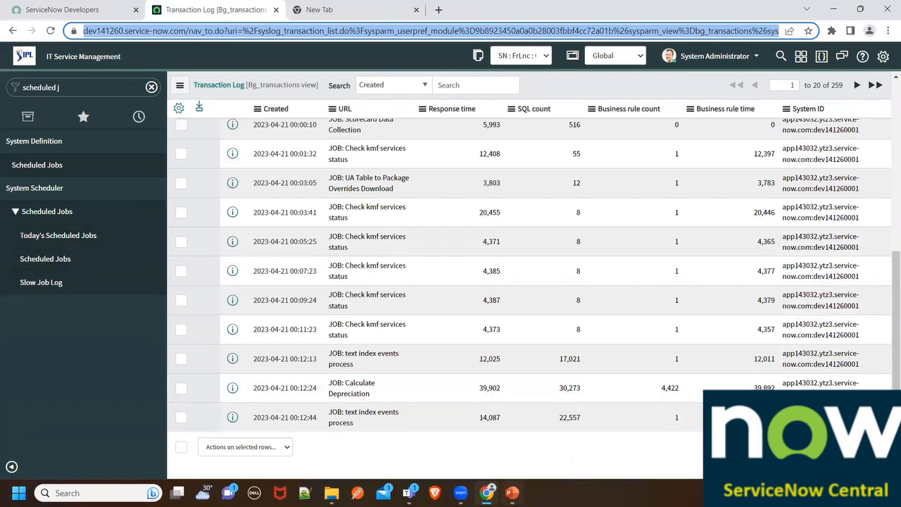
- Switch to the PowerPoint presentation and show the "Event" slide that follows "What is running when?"
left_click(513, 493)
scroll(110, 249, "down", 3)
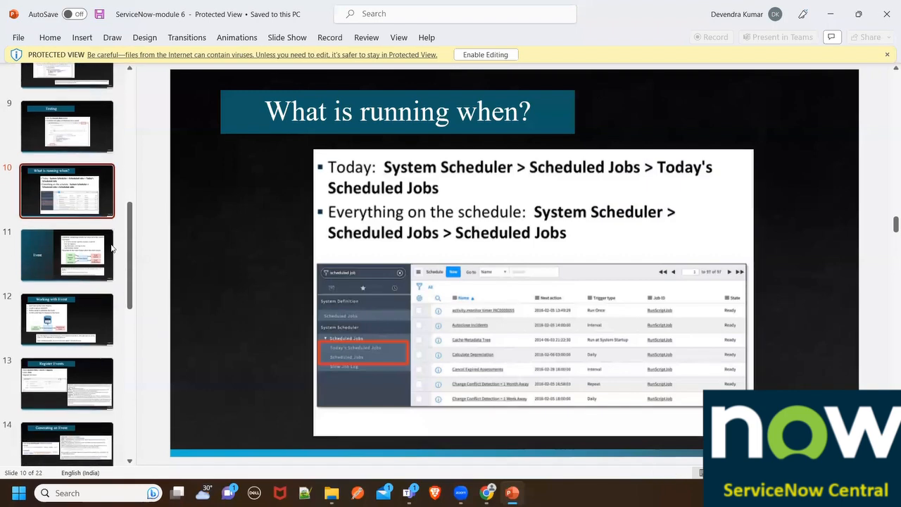
left_click(88, 237)
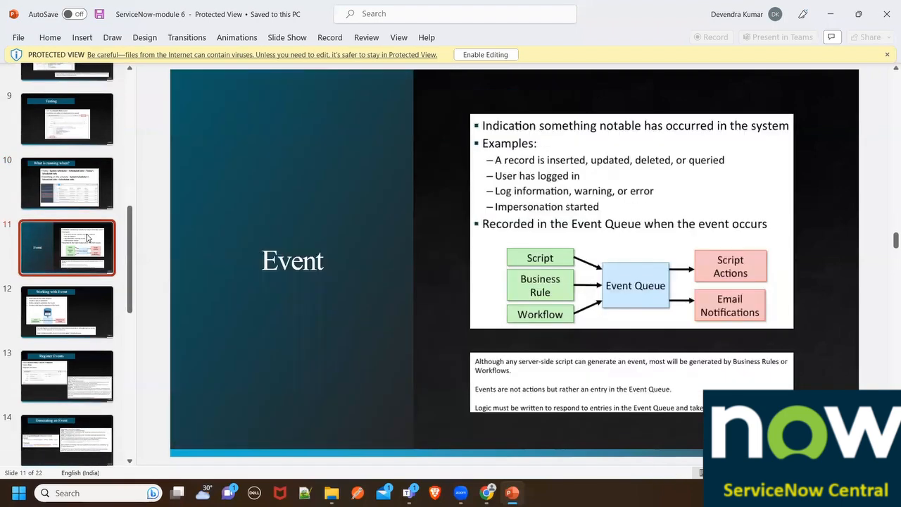
left_click(73, 190)
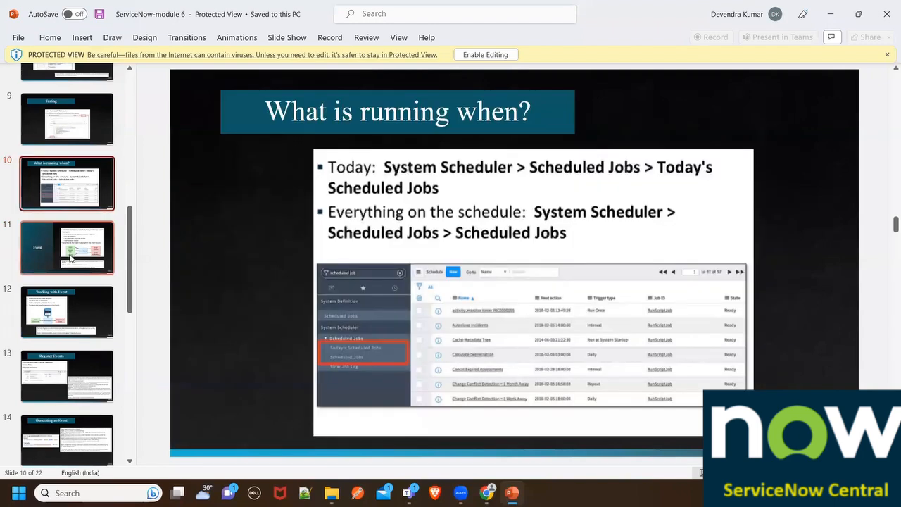
left_click(69, 256)
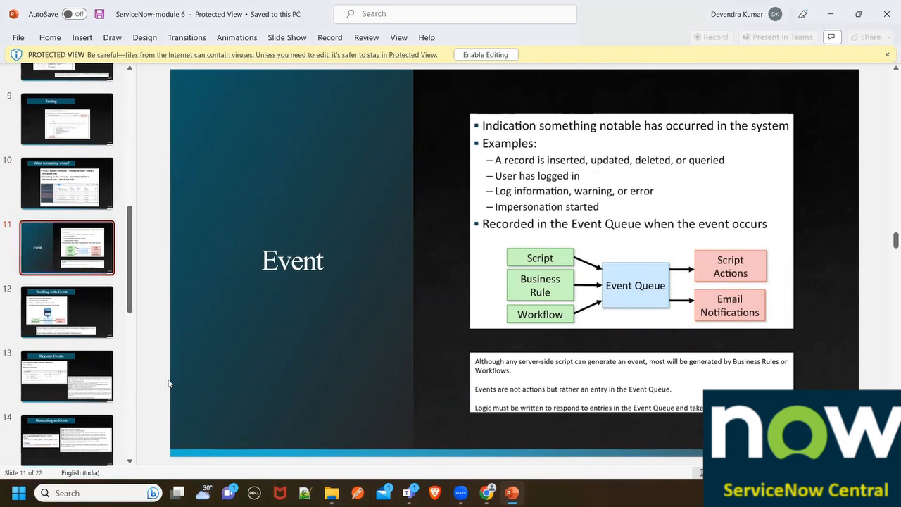
- Switch to ServiceNow to go from the Transaction Log to the home page, and return to the PowerPoint "Event" slide
key("alt+Tab")
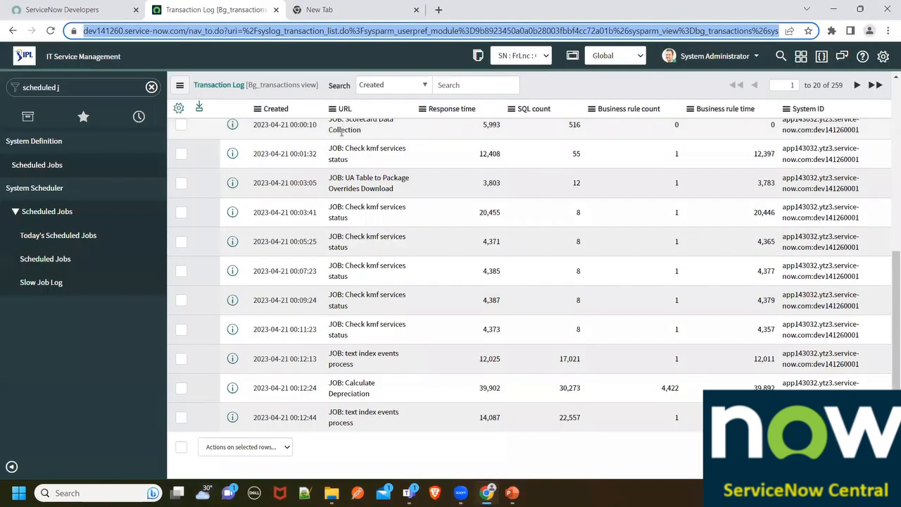
left_click(350, 138)
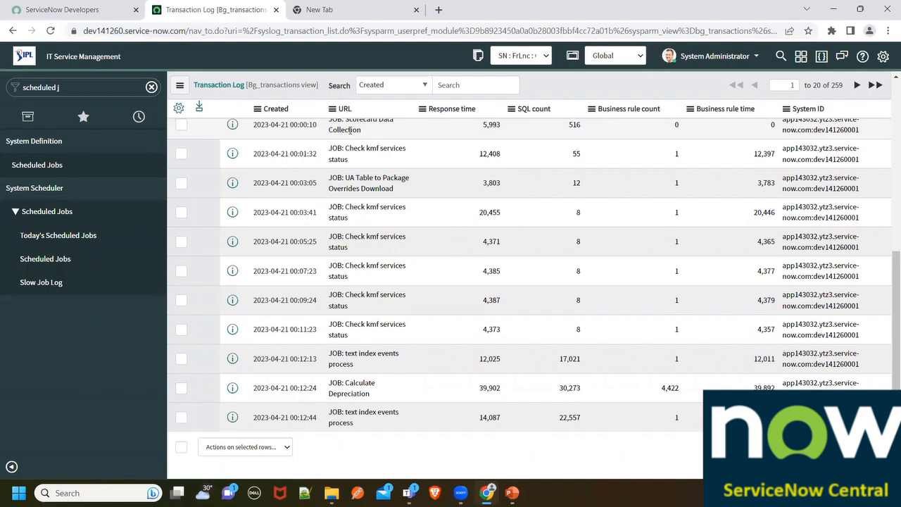
scroll(416, 250, "up", 5)
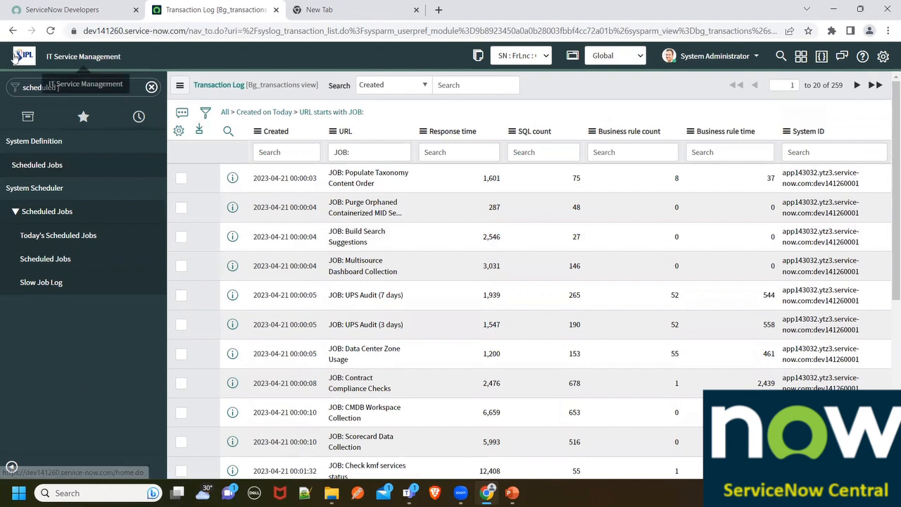
left_click(68, 55)
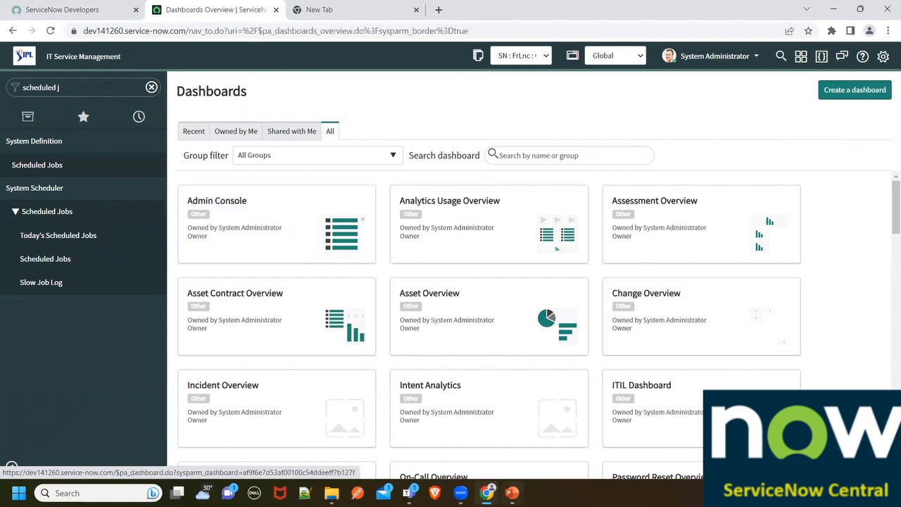
key("alt+Tab")
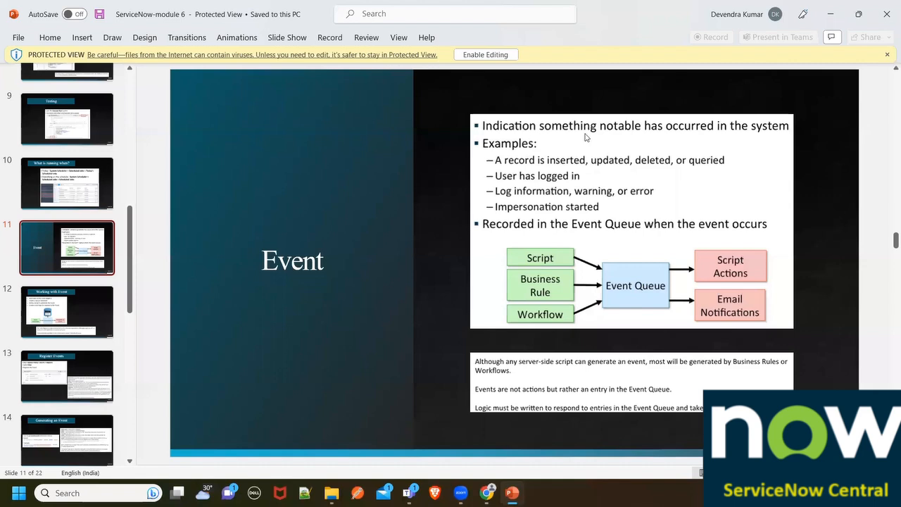
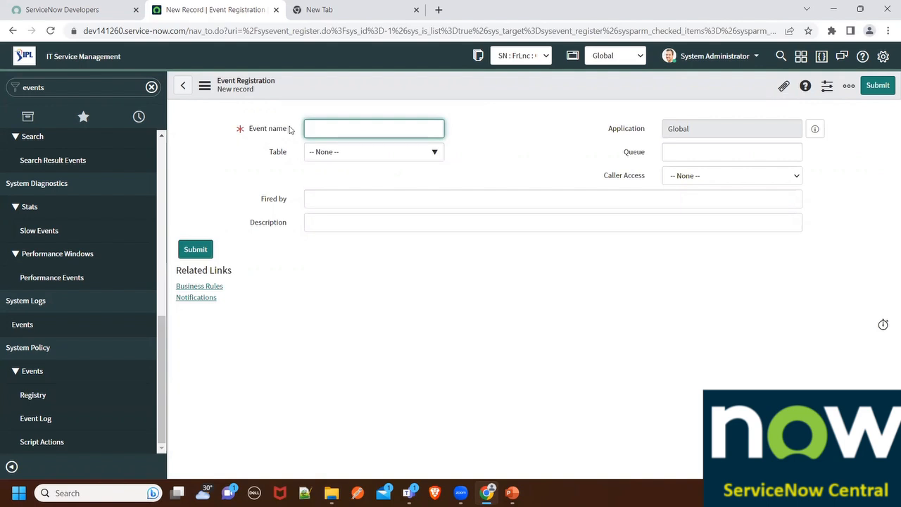
- Name the new event registration incident.created
type("incident.created")
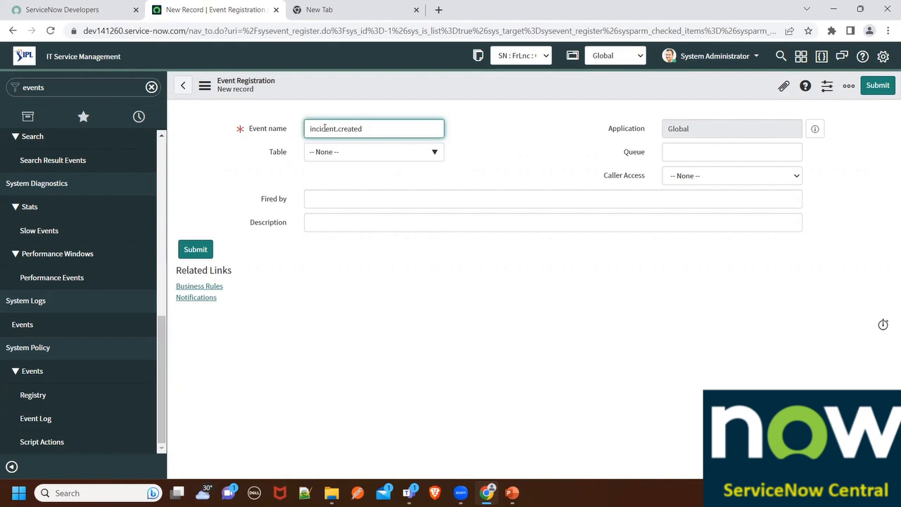
left_click_drag(372, 127, 245, 132)
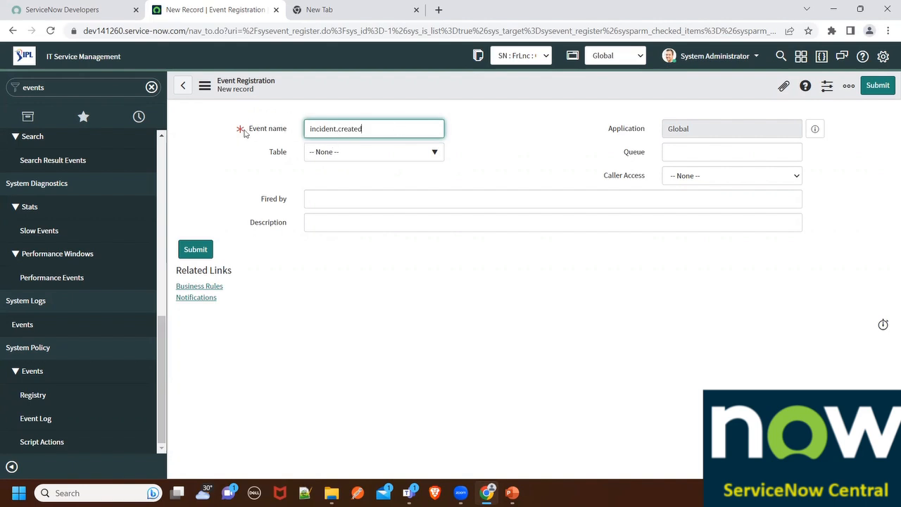
left_click(367, 132)
left_click_drag(372, 126, 288, 123)
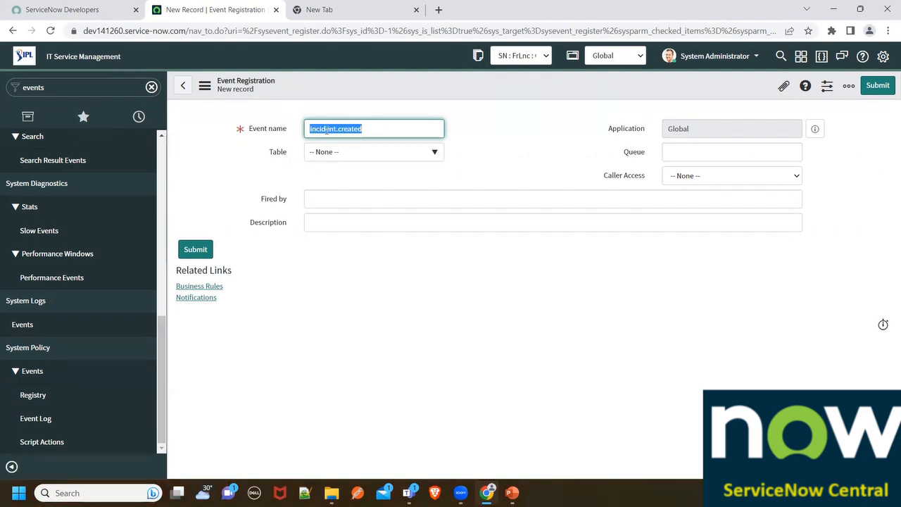
left_click_drag(340, 126, 371, 127)
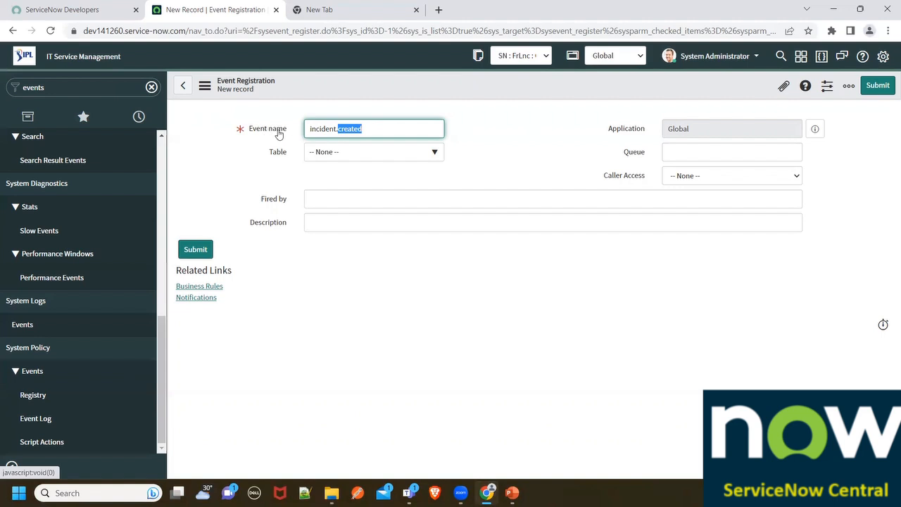
- Set the event registration's table to Incident [incident]
left_click(362, 152)
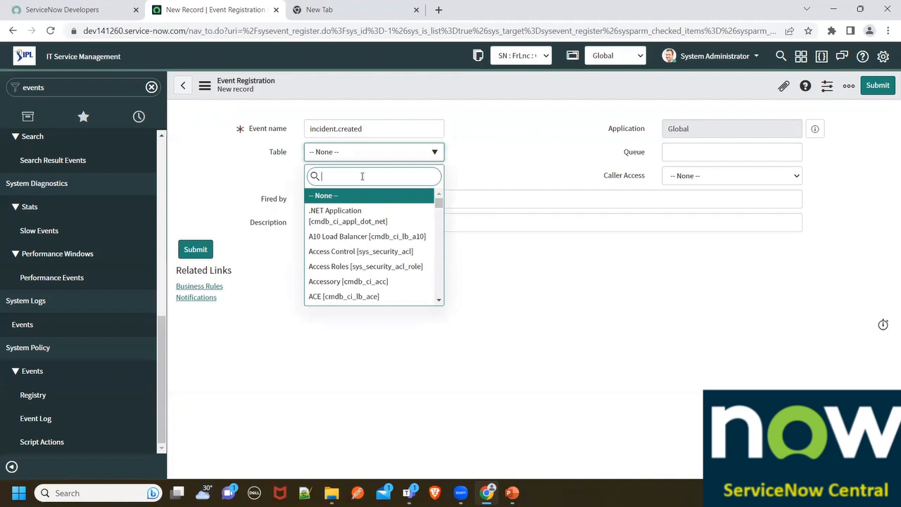
type("incident")
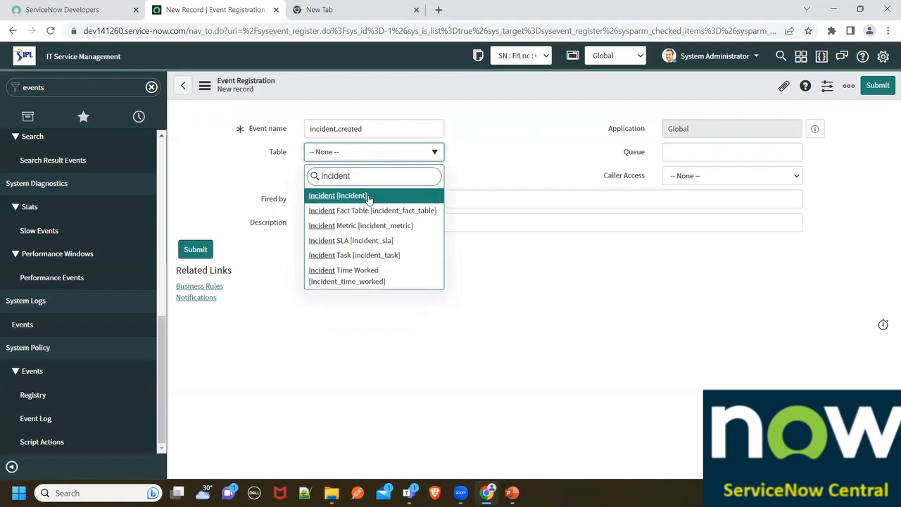
left_click(369, 200)
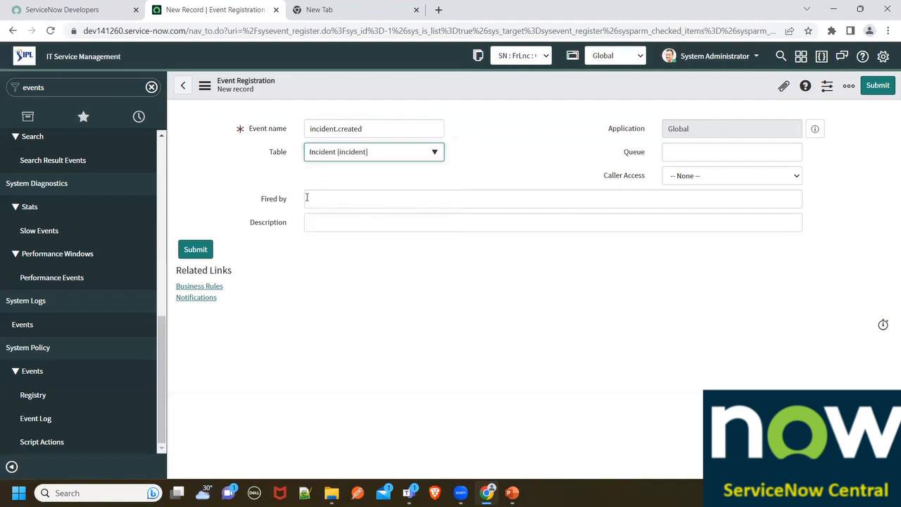
- Fill in Fired by with "Event is fired via Business Rule Name :"
left_click_drag(262, 200, 289, 199)
left_click(318, 195)
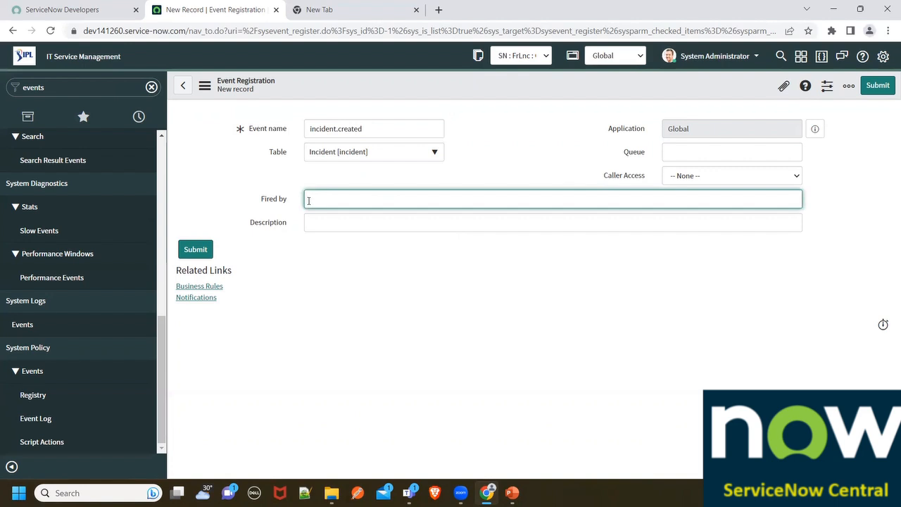
type("BR")
key("BackSpace")
key("BackSpace")
type("Event is")
type(" fierd")
key("BackSpace")
key("BackSpace")
key("BackSpace")
type("red via")
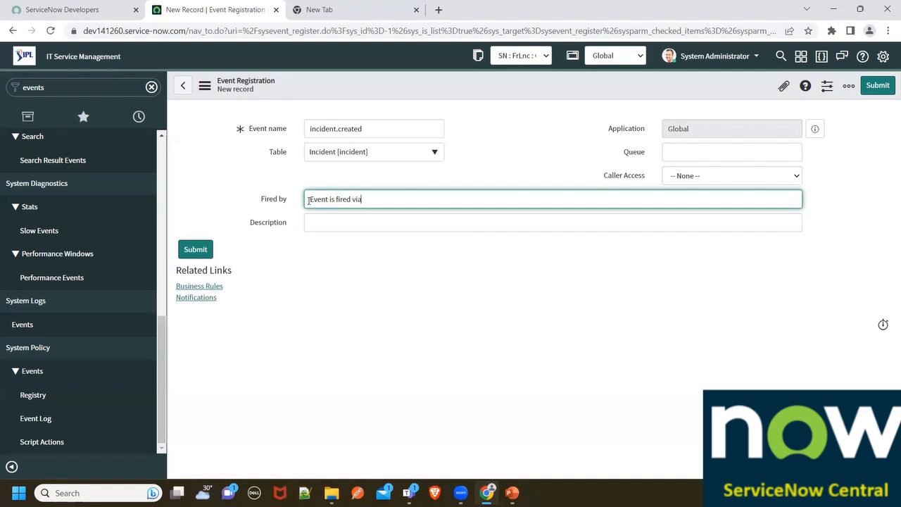
type(" Business Rule Nam")
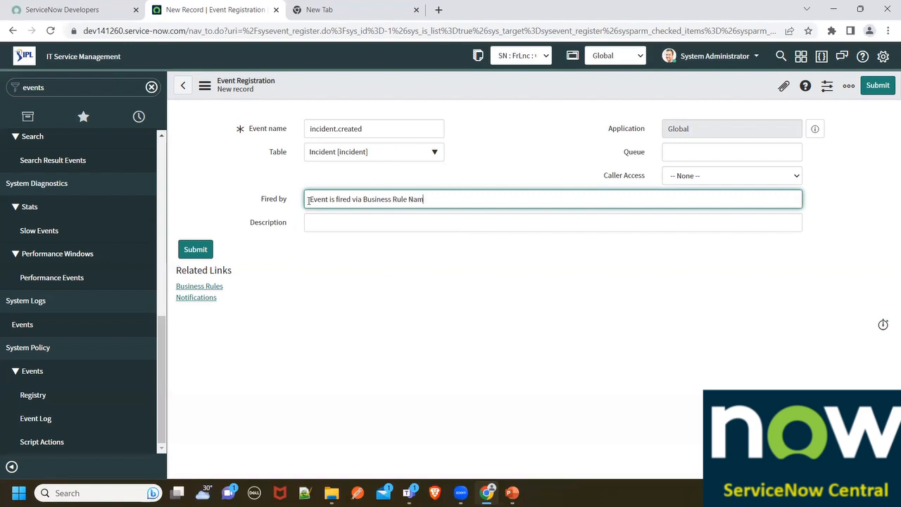
type("e : n")
- Enter the description "This event is responsbile to send email to Assignment Group" and save the event registration, staying on the record
left_click(322, 225)
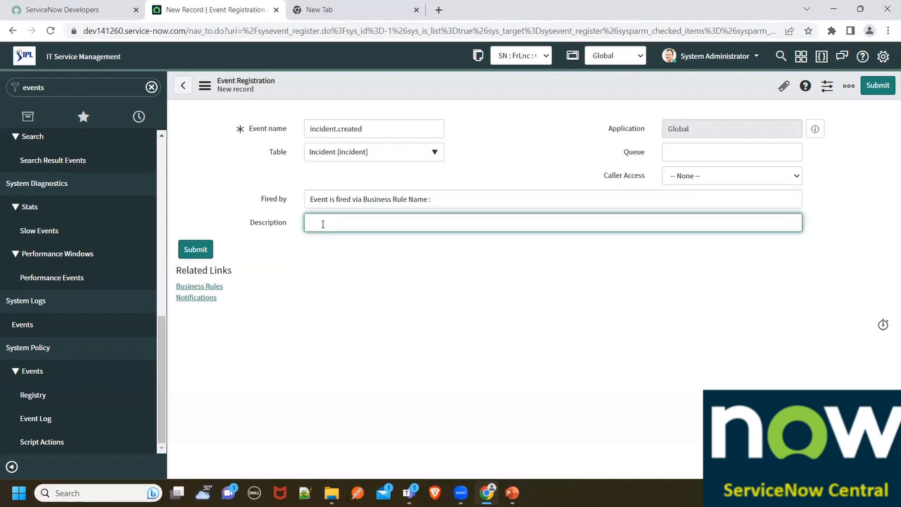
type("This event is responsbile to send email to Assigned To")
key("BackSpace")
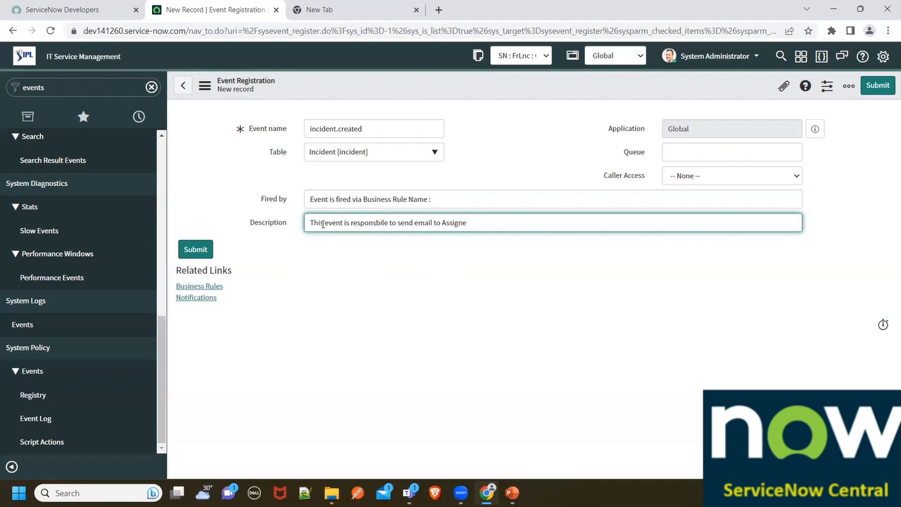
type("ment Group")
left_click(323, 224)
right_click(342, 91)
left_click(348, 95)
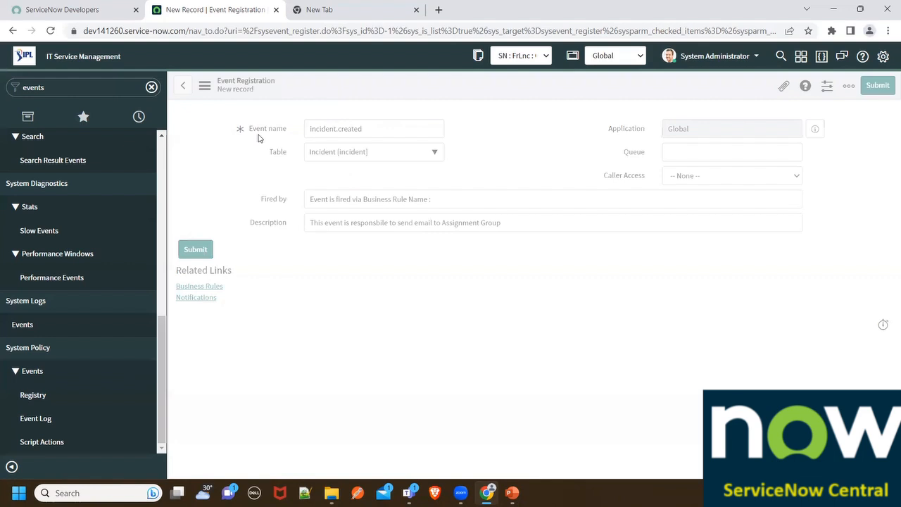
- Filter the navigator for "business rules" and open System Definition's Business Rules list in a separate browser tab
left_click(79, 91)
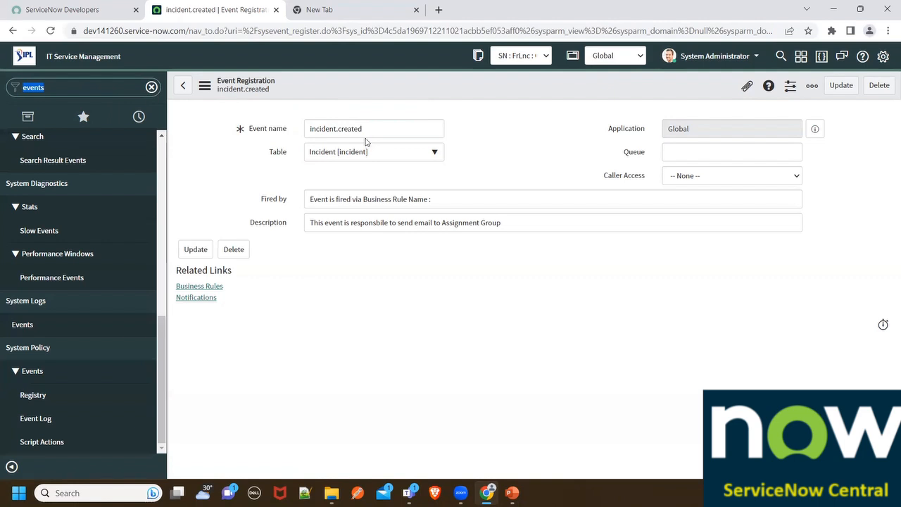
key("BackSpace")
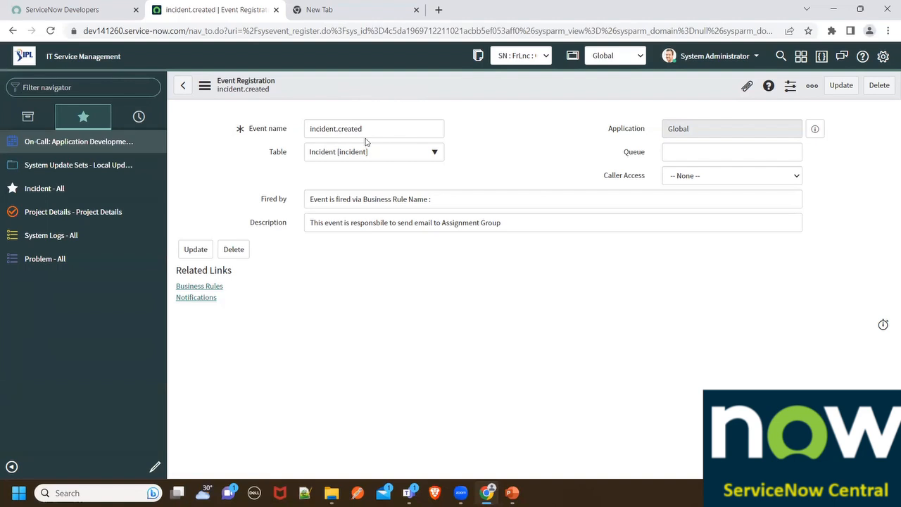
left_click(103, 87)
type("bsu")
key("BackSpace")
key("BackSpace")
type("usiness")
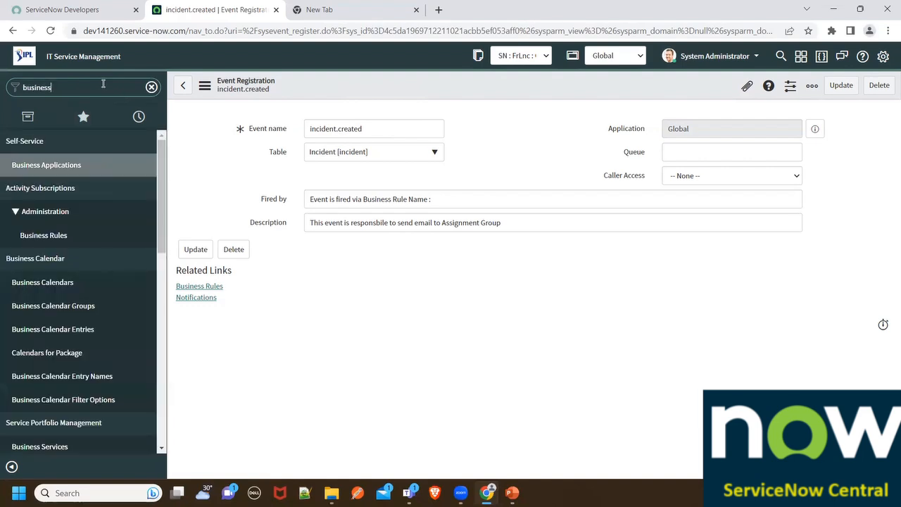
type(" rules")
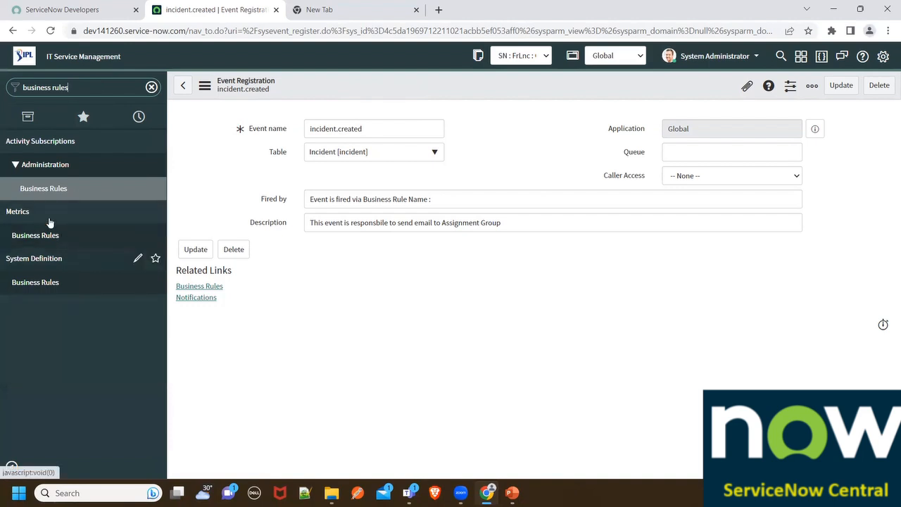
middle_click(55, 278)
left_click(351, 15)
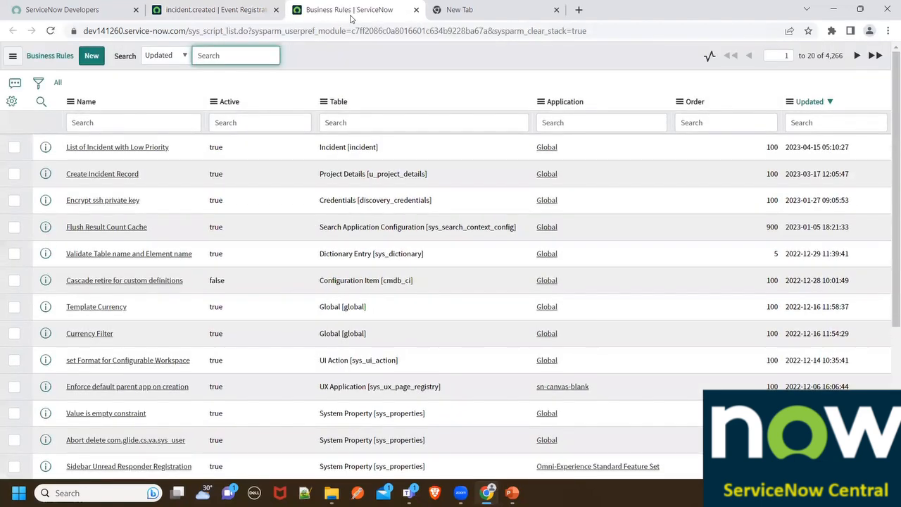
- Start a new business rule on the Incident [incident] table and name it "Script to Generate Event"
left_click(91, 57)
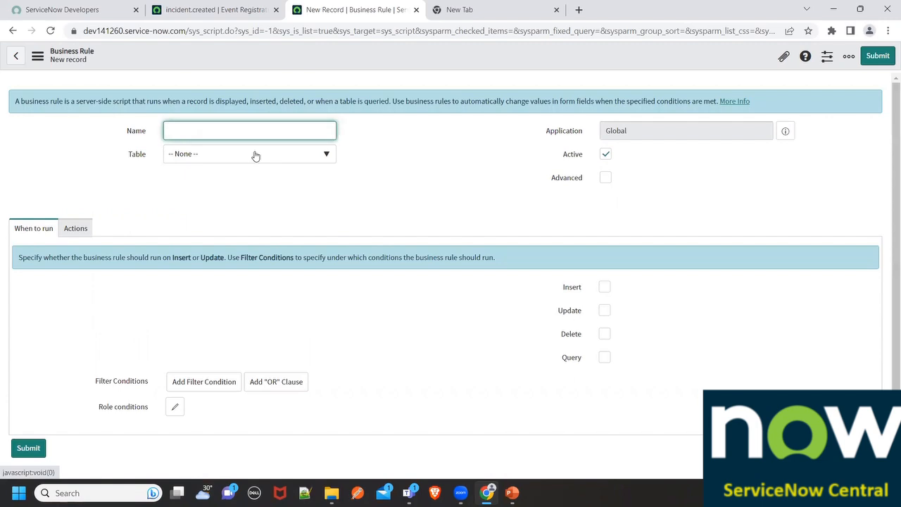
left_click(238, 154)
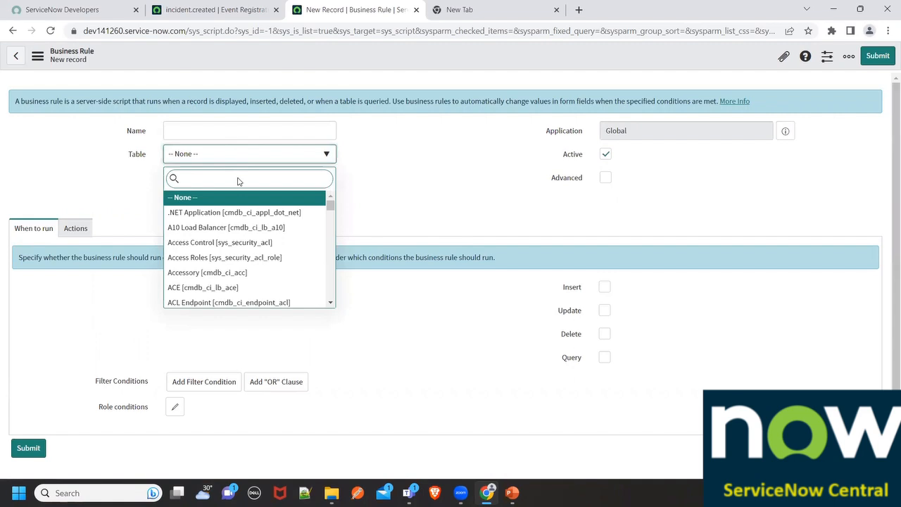
type("incident")
left_click(226, 197)
left_click(236, 137)
type("S")
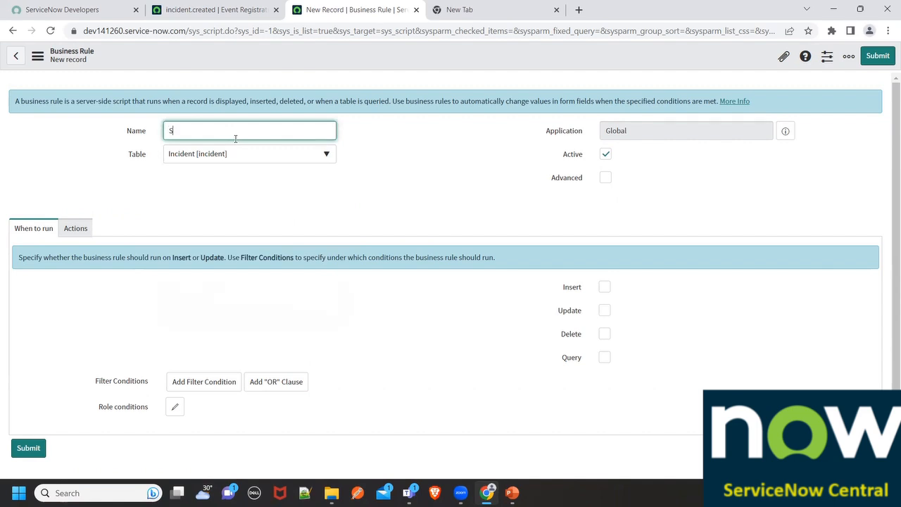
type("cript to Generate Event")
- Enable the business rule's Advanced option and make it run after Insert
scroll(267, 233, "down", 1)
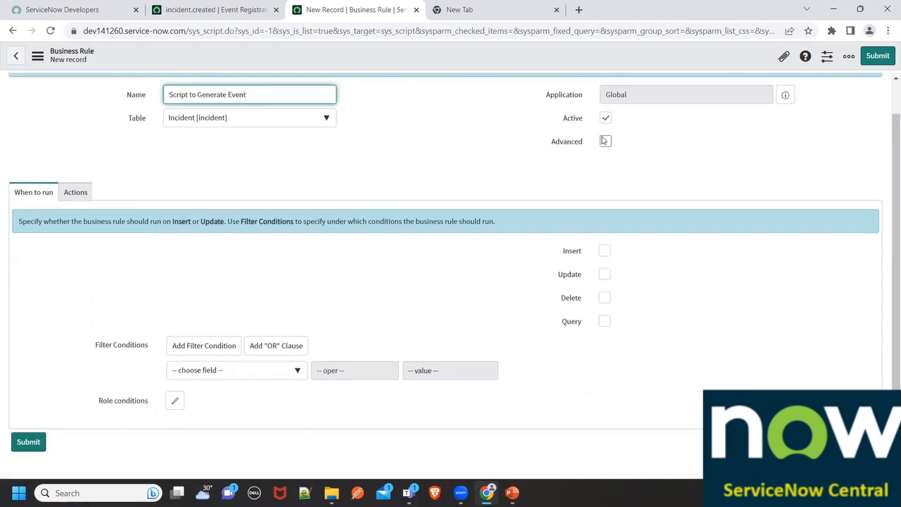
left_click(604, 141)
left_click(176, 252)
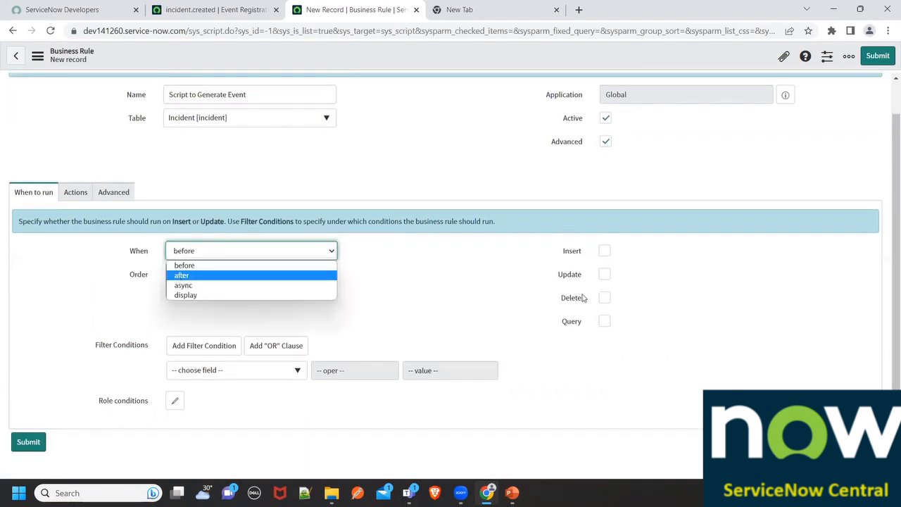
key("Return")
left_click(604, 250)
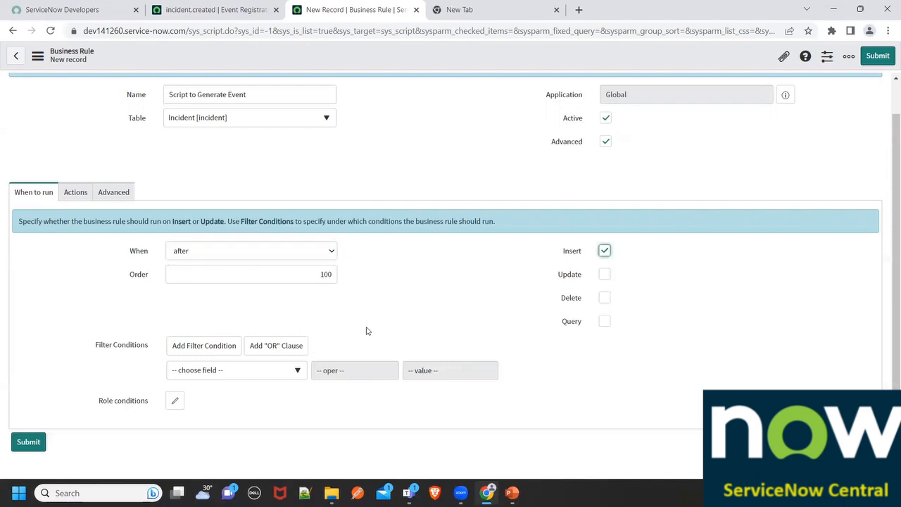
- Replace the placeholder comment in the business rule's script with a gs.eventQueue() call
scroll(366, 331, "up", 1)
left_click(117, 228)
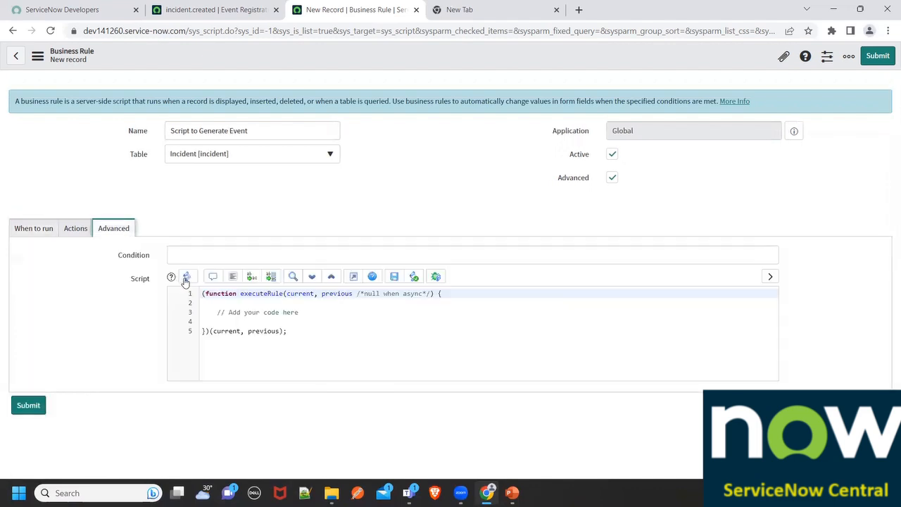
left_click_drag(217, 311, 338, 316)
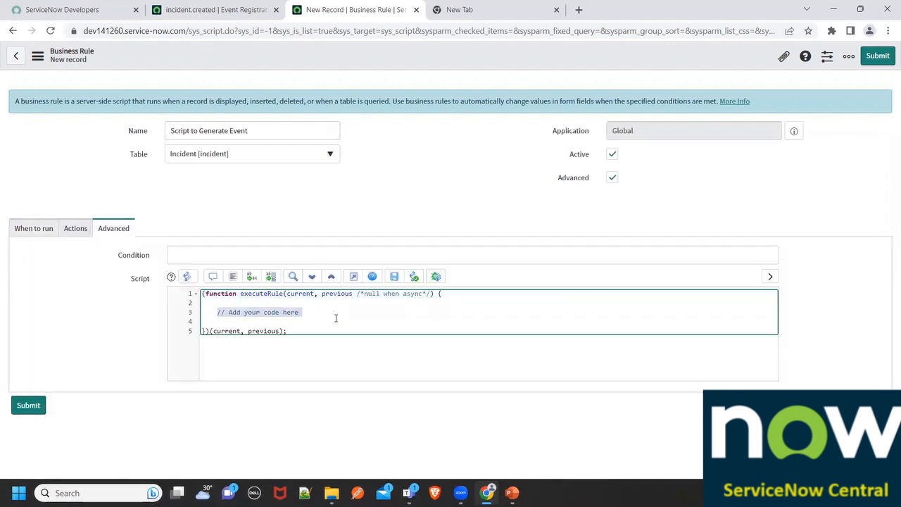
key("BackSpace")
type("g")
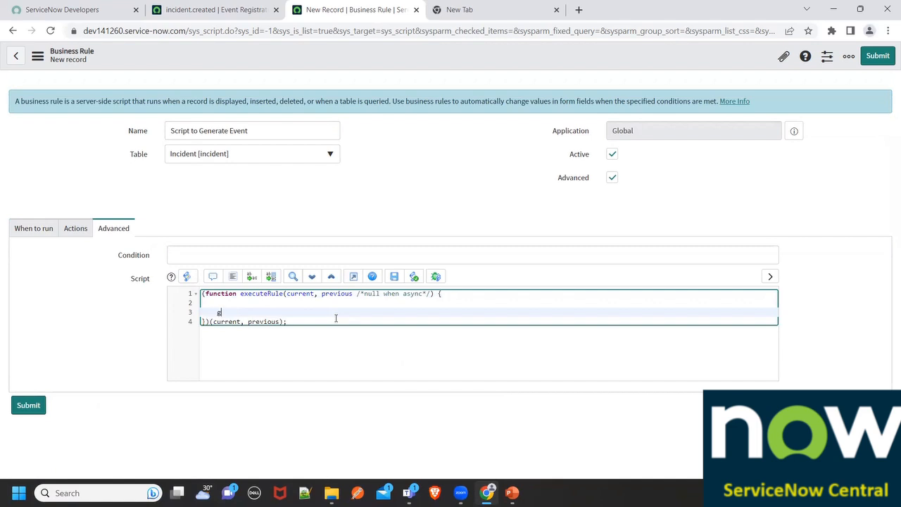
type("s.even")
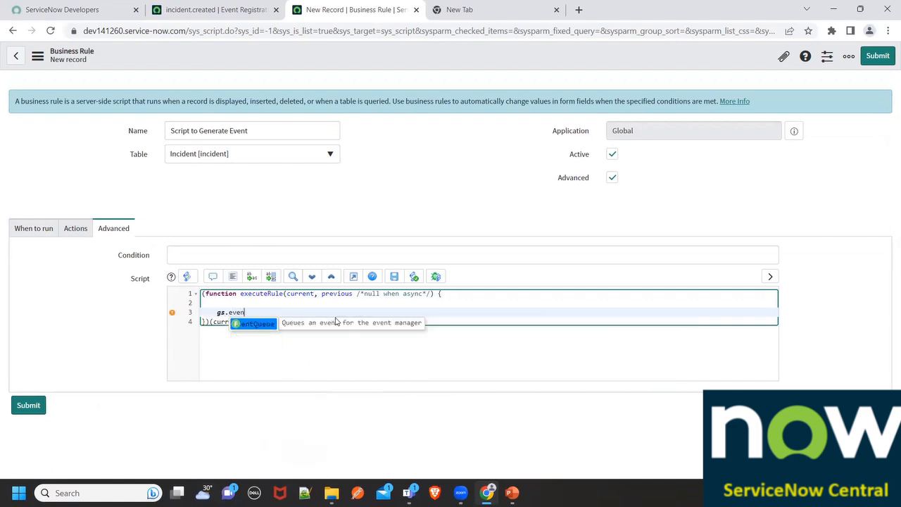
key("Return")
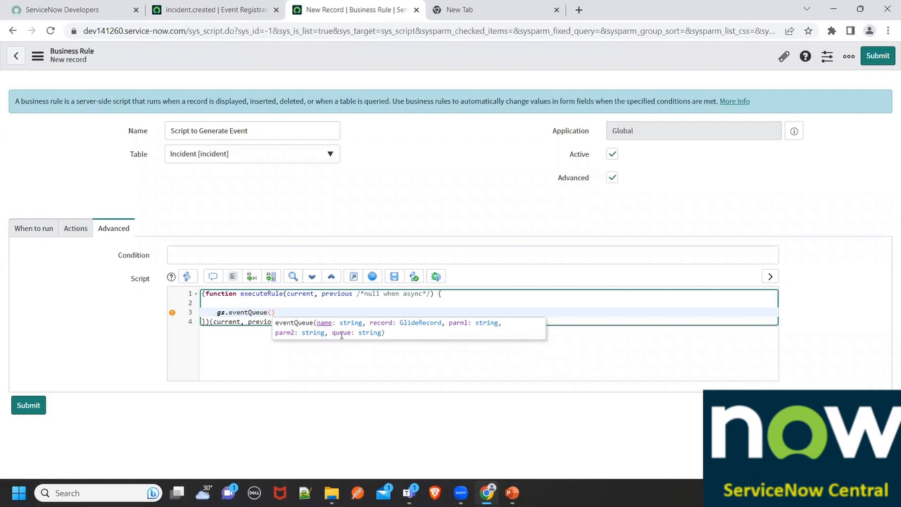
- Copy the event name incident.created from its Event Registration record into the eventQueue call as the quoted first argument
type("'")
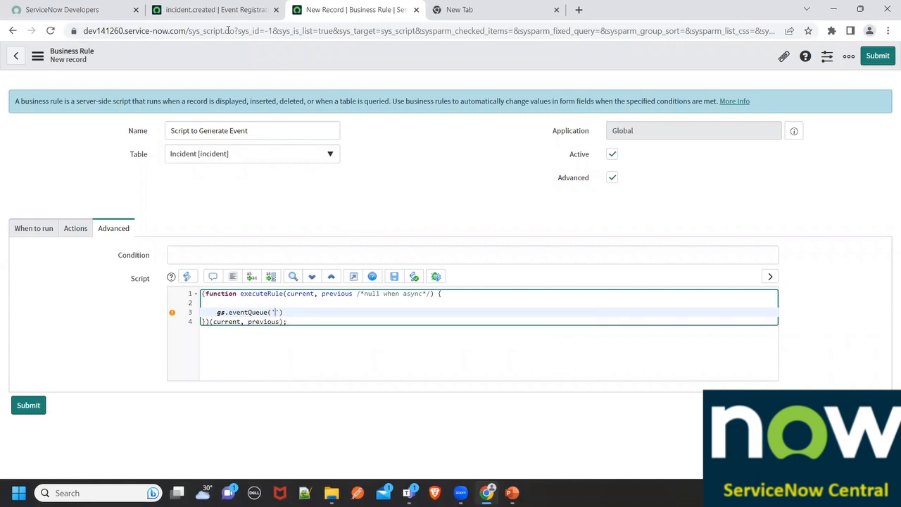
left_click(231, 10)
double_click(324, 127)
key("ctrl+c")
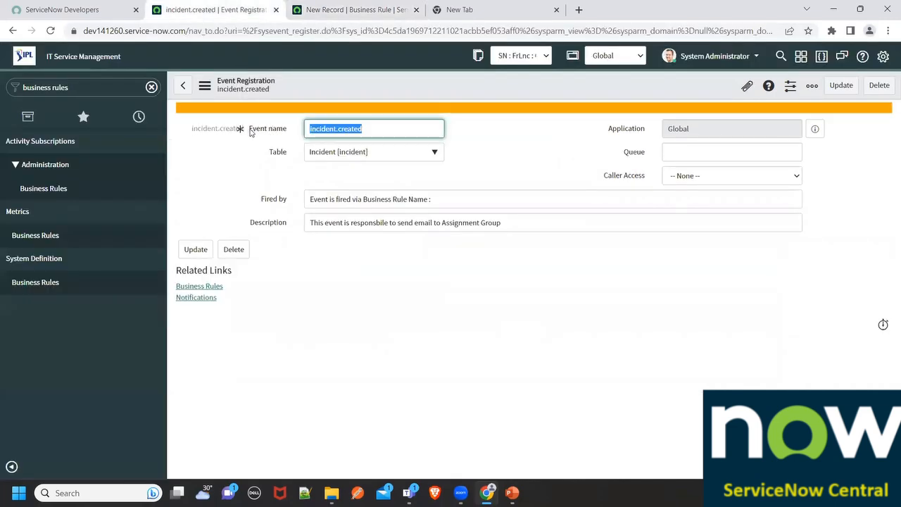
left_click(331, 8)
key("ctrl+v")
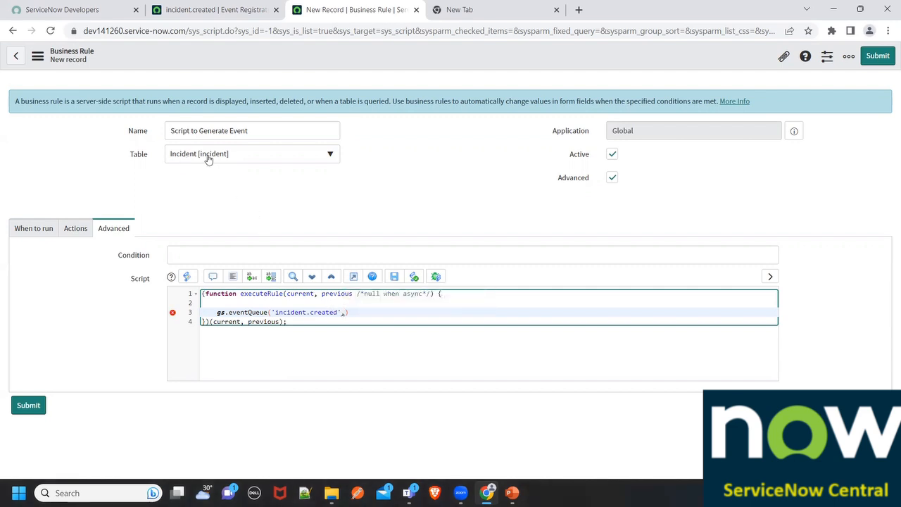
- Add current, emailID1 and emailID2 as the remaining arguments of the eventQueue call
type("current")
type("emailID1, email")
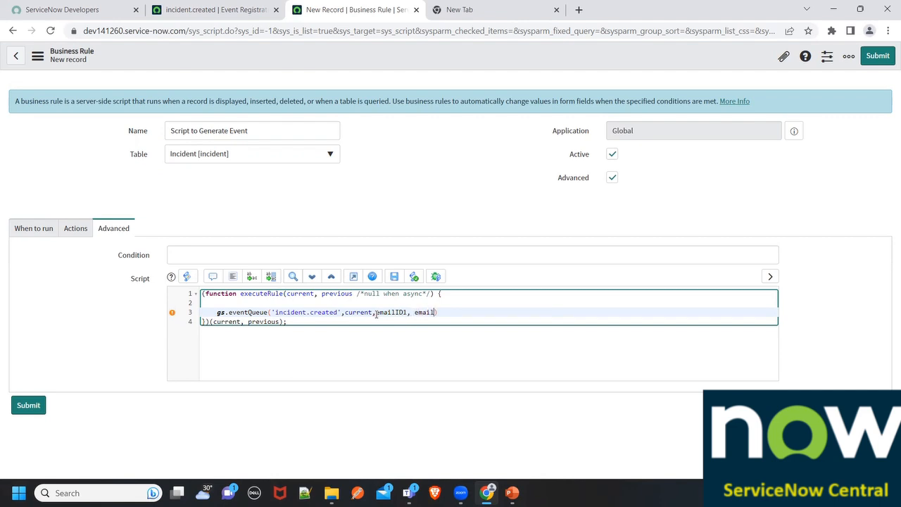
type("ID")
left_click_drag(376, 311, 449, 311)
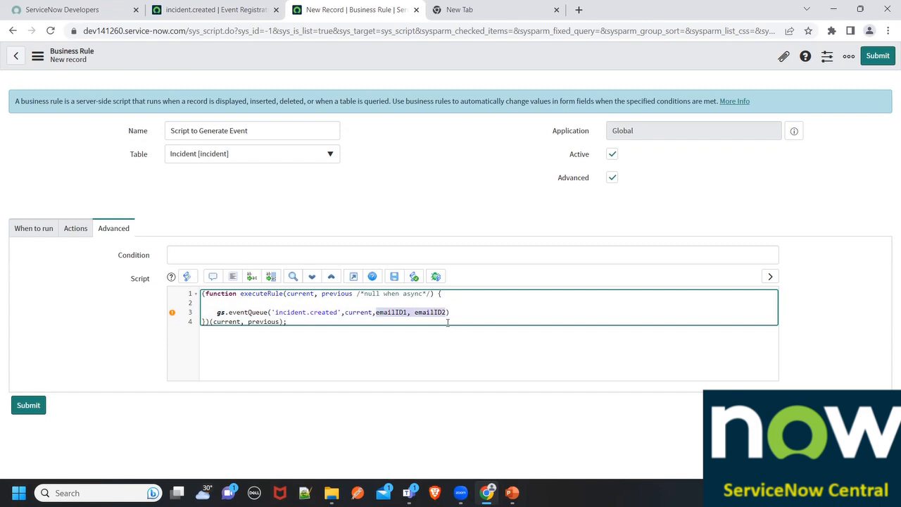
- Remove the emailID1 and emailID2 arguments, end the eventQueue call with a semicolon, and save the business rule
key("BackSpace")
key("BackSpace")
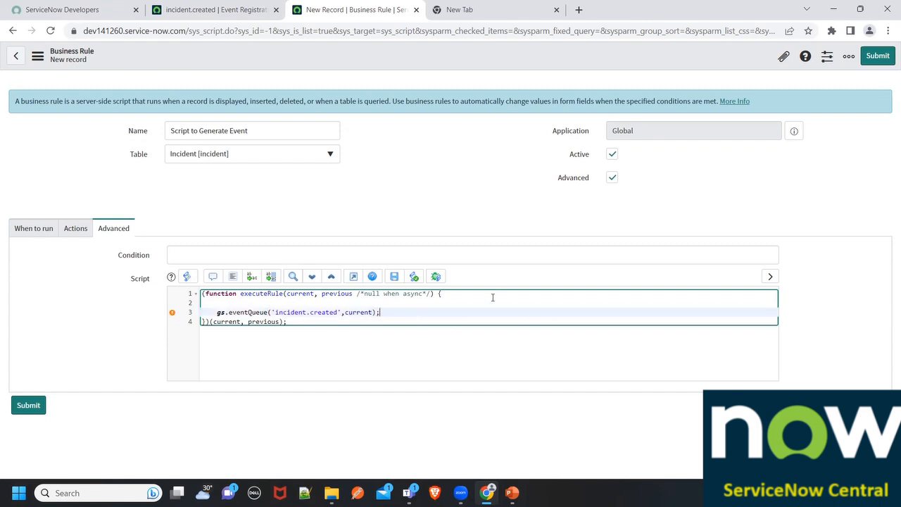
right_click(391, 61)
left_click(401, 68)
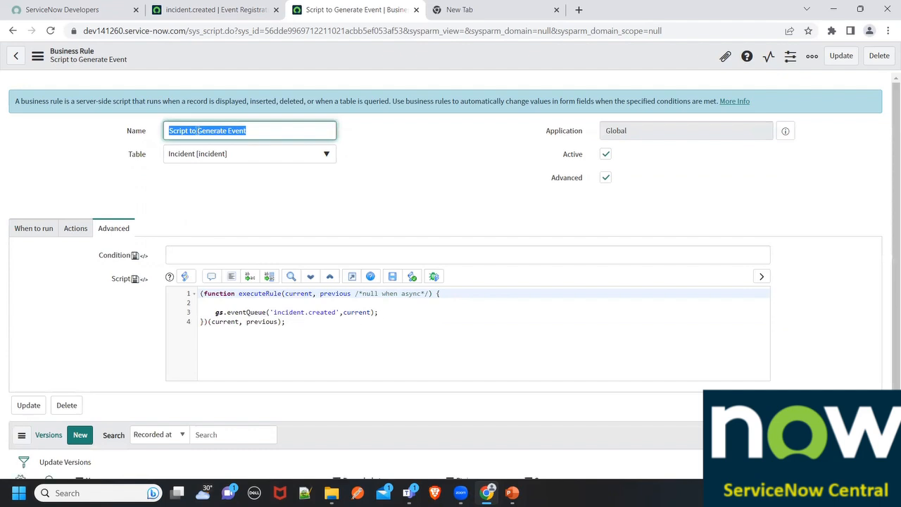
- From the incident.created Event Registration page, find Notifications under System Notification > Email and open that list in a new tab
left_click(217, 10)
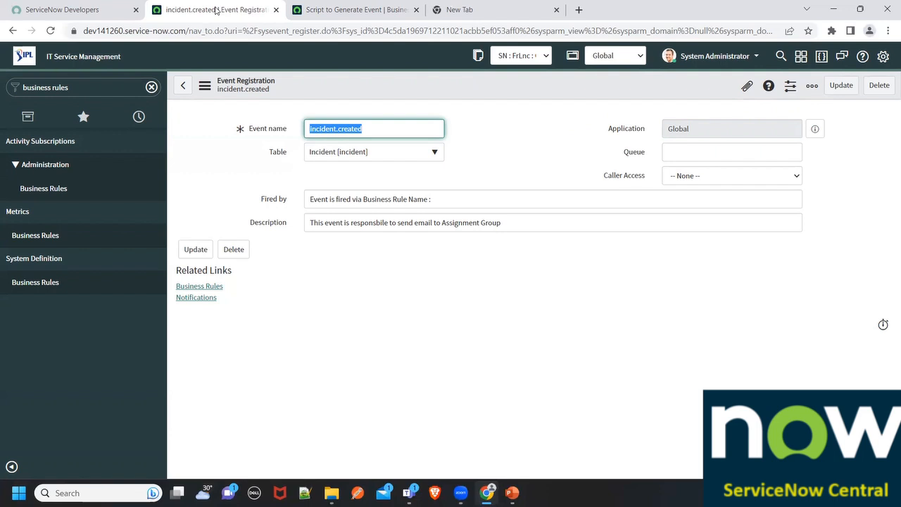
left_click(93, 87)
key("BackSpace")
type("Notific")
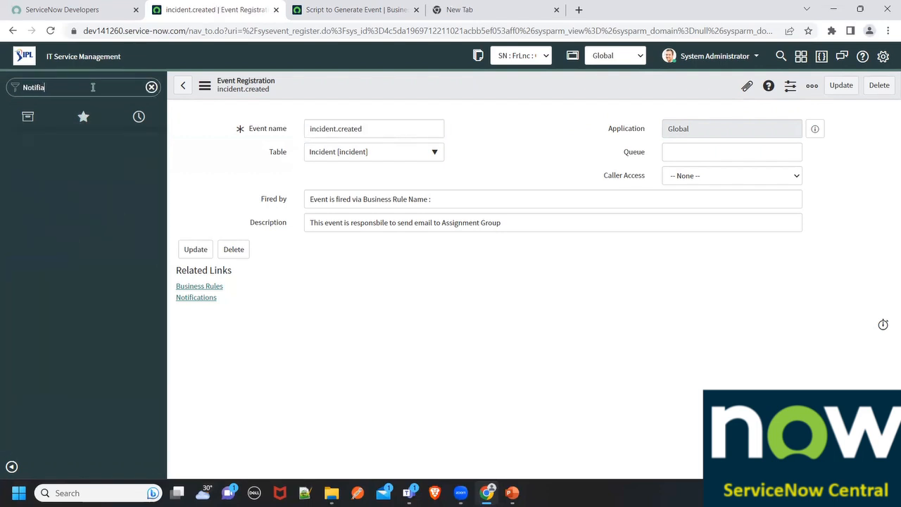
type("ations")
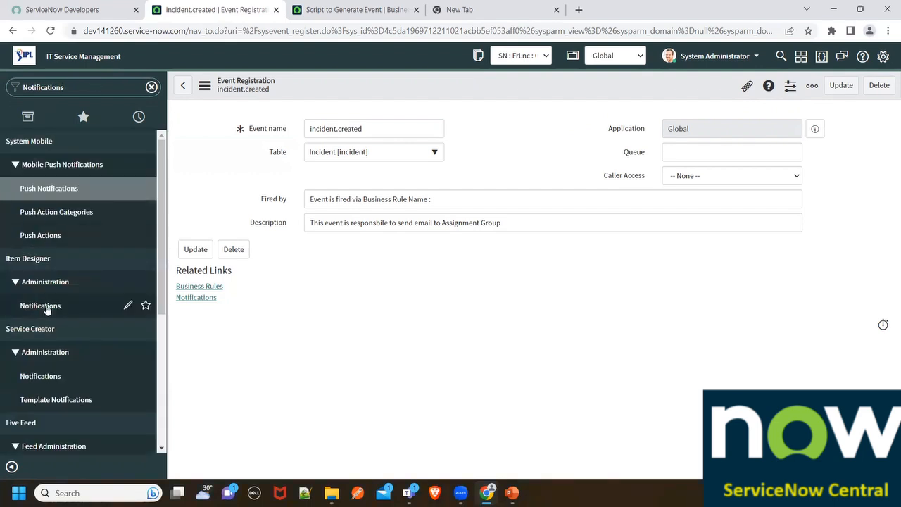
scroll(44, 310, "down", 3)
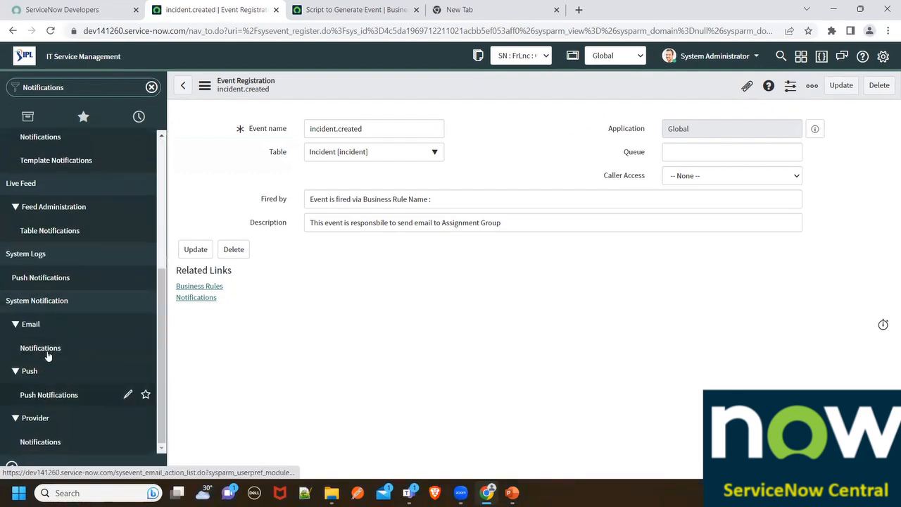
middle_click(23, 349)
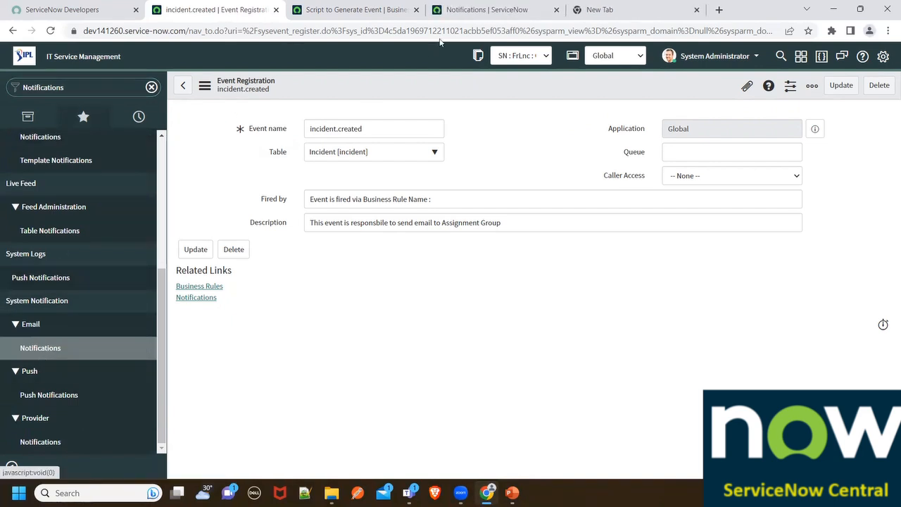
left_click(486, 10)
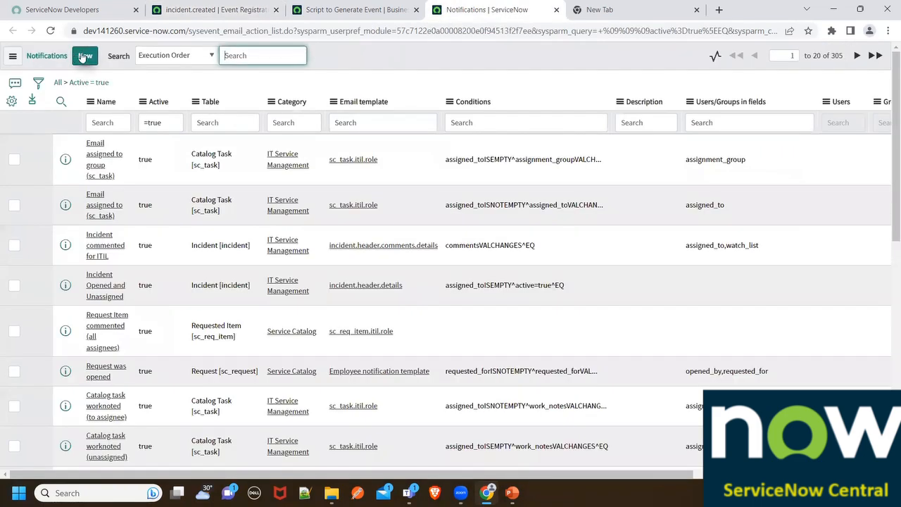
- Create a new notification on the Incident [incident] table named "Send email via Event"
left_click(84, 55)
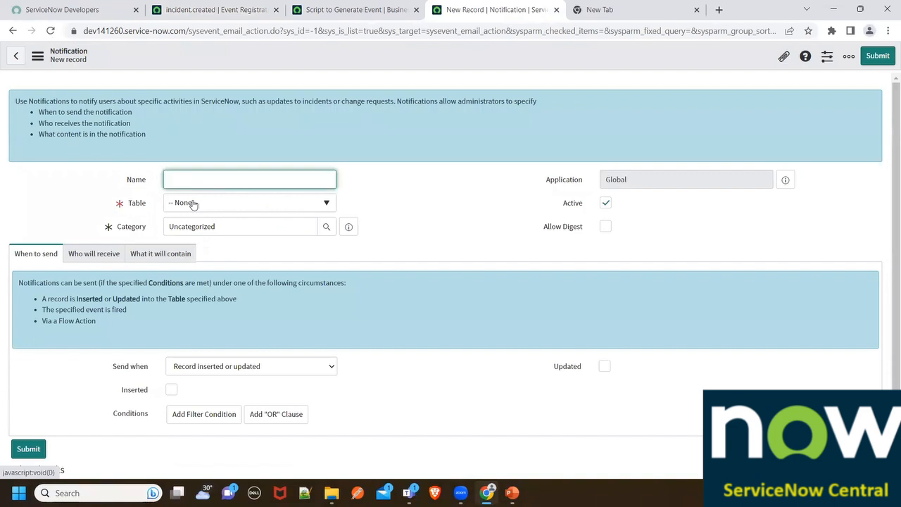
left_click(288, 210)
type("Inciden")
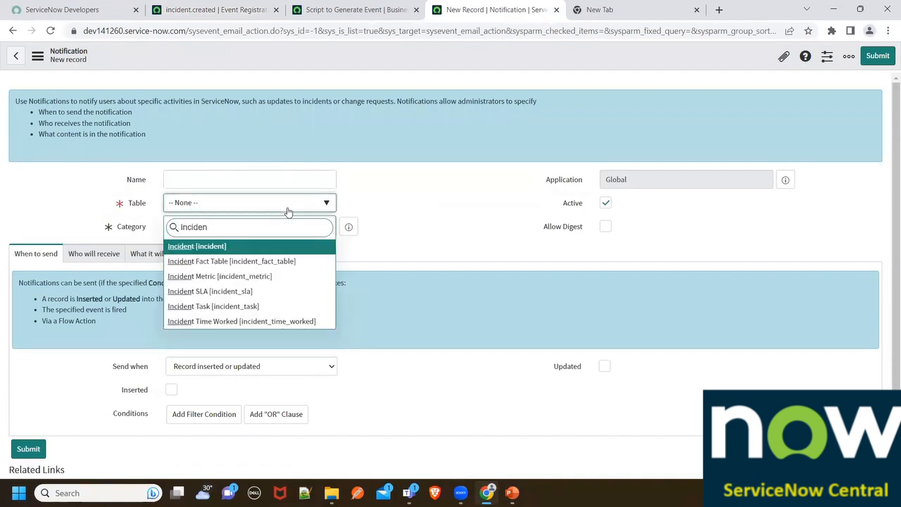
left_click(219, 248)
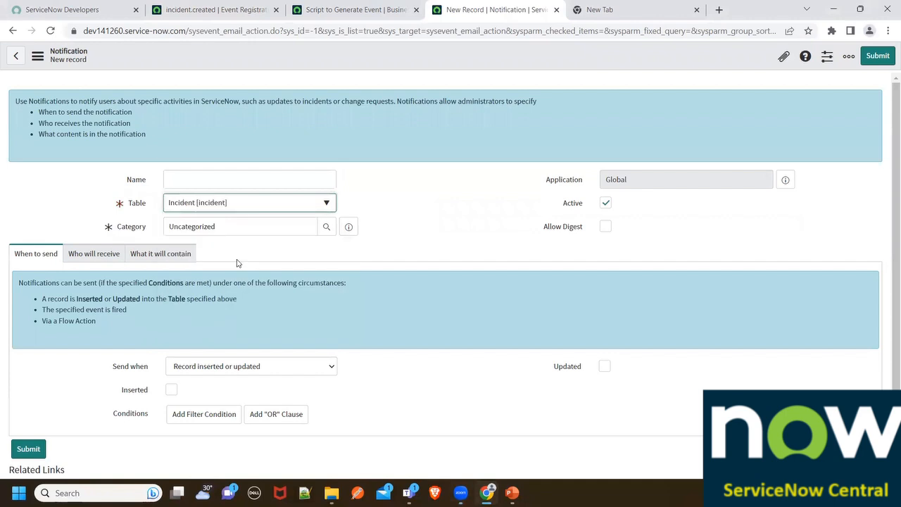
left_click(221, 178)
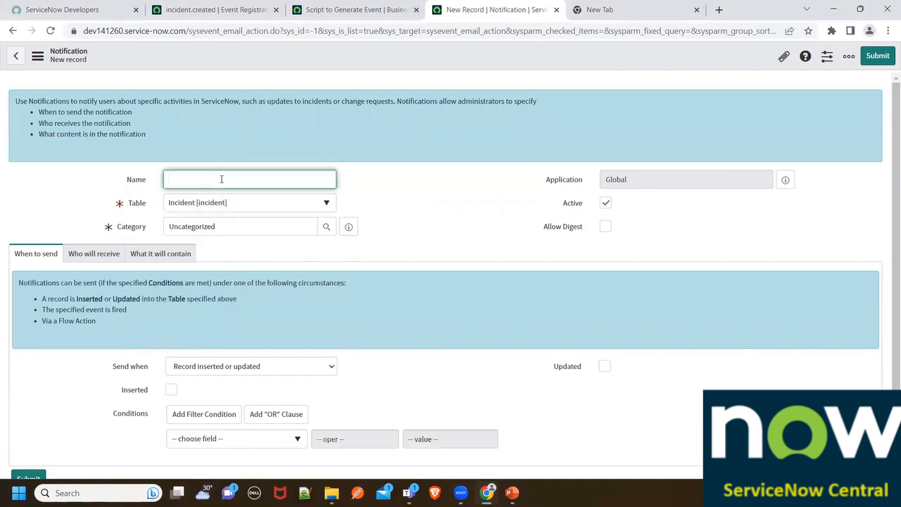
type("Send email via Event")
- Set the notification's Send when condition to "Event is fired"
scroll(247, 222, "down", 2)
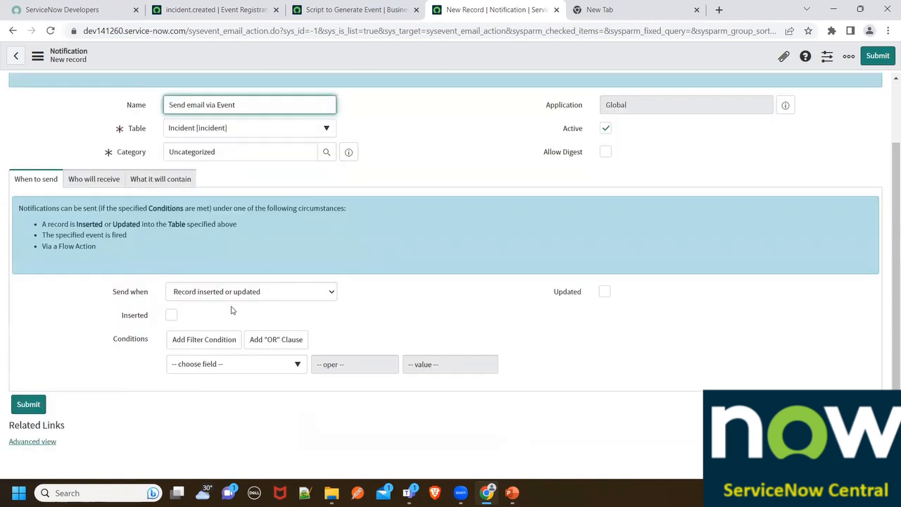
left_click(244, 293)
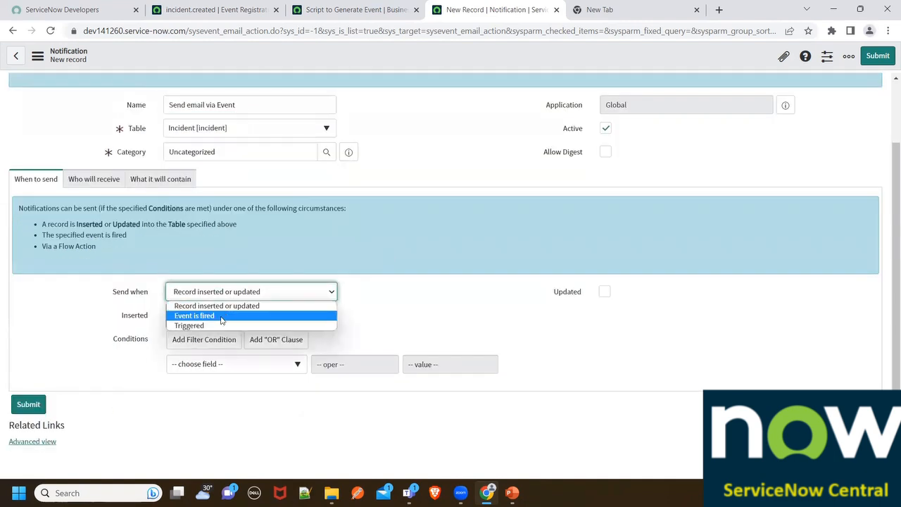
left_click(215, 316)
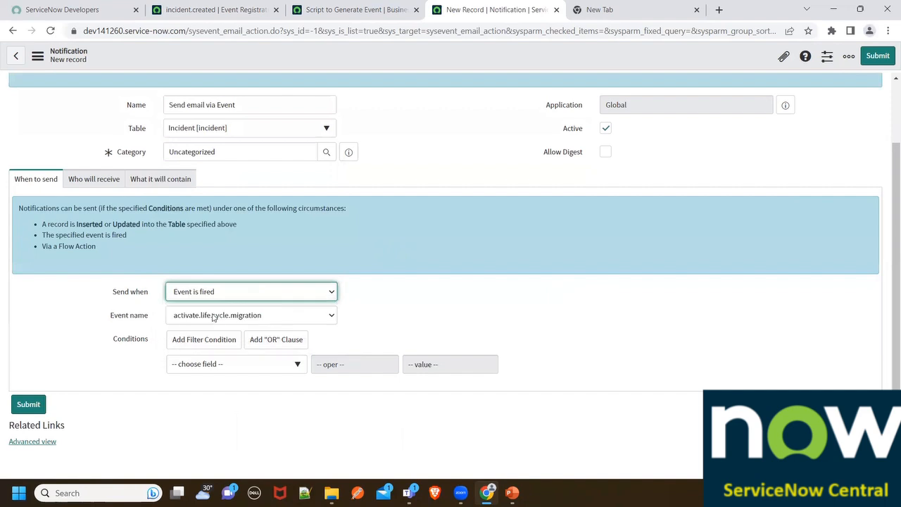
left_click(172, 294)
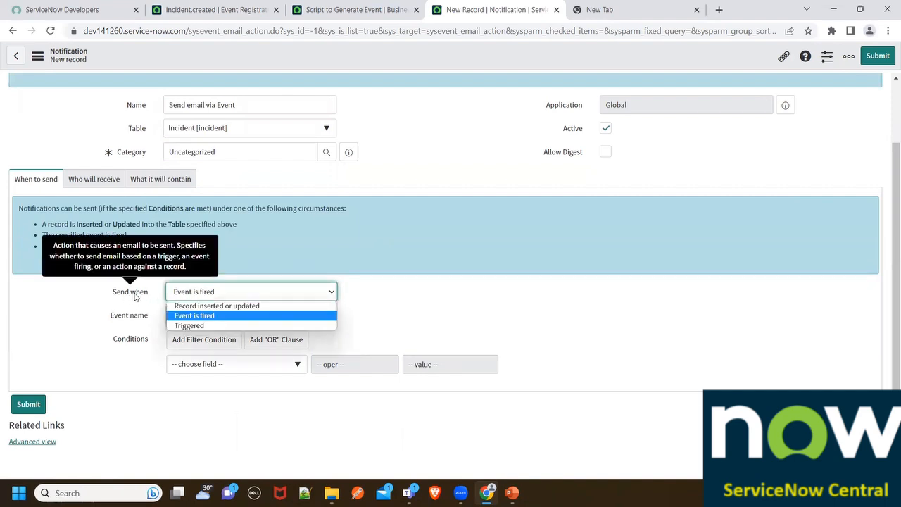
left_click(218, 316)
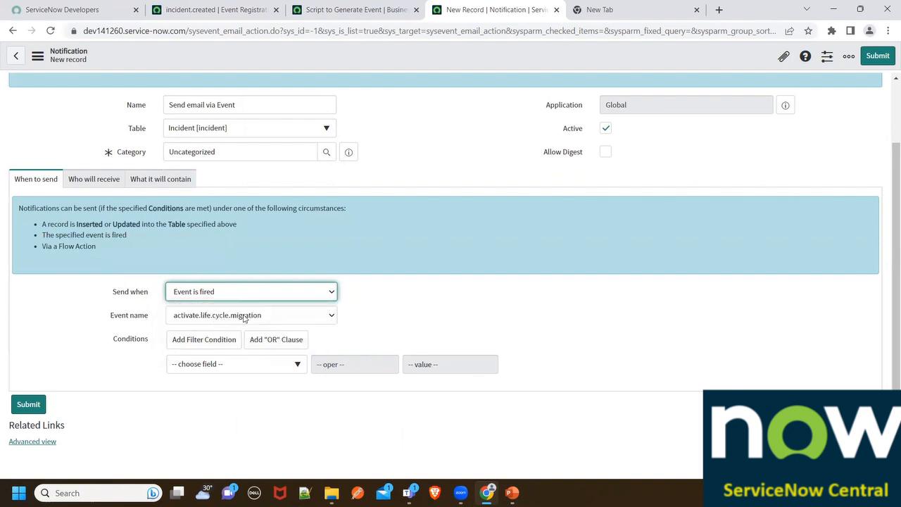
- Choose incident.created as the event name that triggers the notification
left_click(241, 316)
scroll(236, 280, "down", 3)
scroll(236, 280, "down", 20)
scroll(235, 280, "up", 10)
scroll(236, 280, "down", 2)
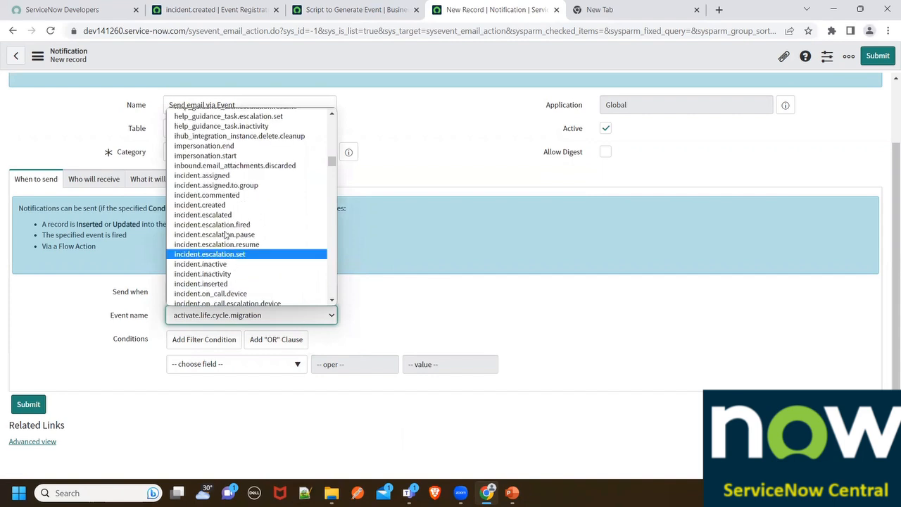
left_click(228, 205)
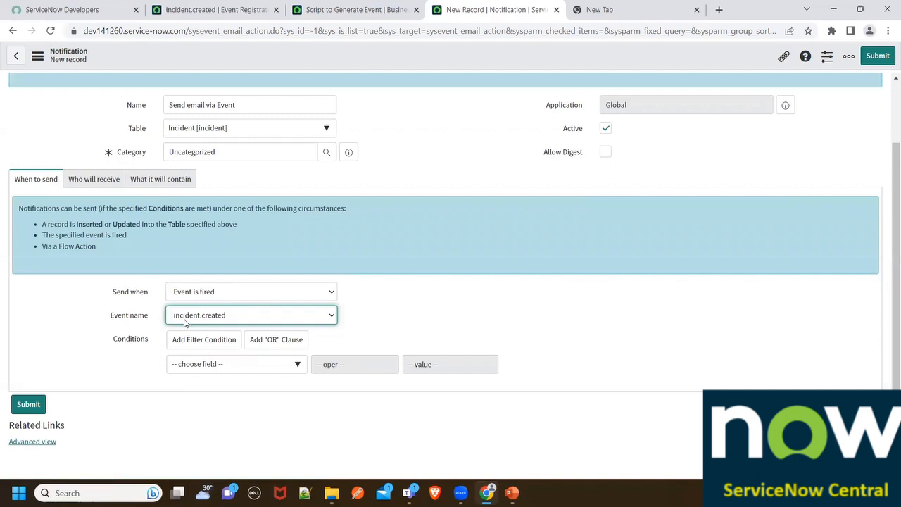
- Add the current user, System Administrator, and the Analytics Settings Managers group as recipients of the notification
left_click(105, 185)
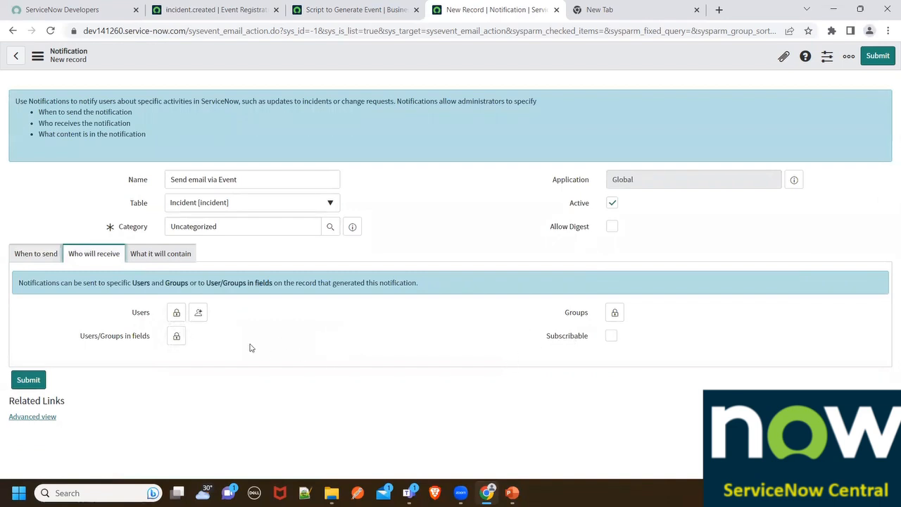
left_click(199, 318)
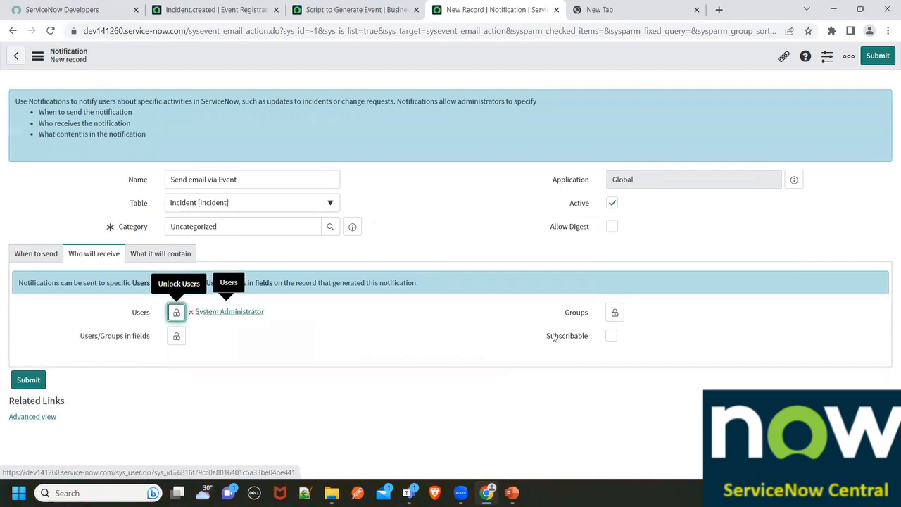
left_click(613, 314)
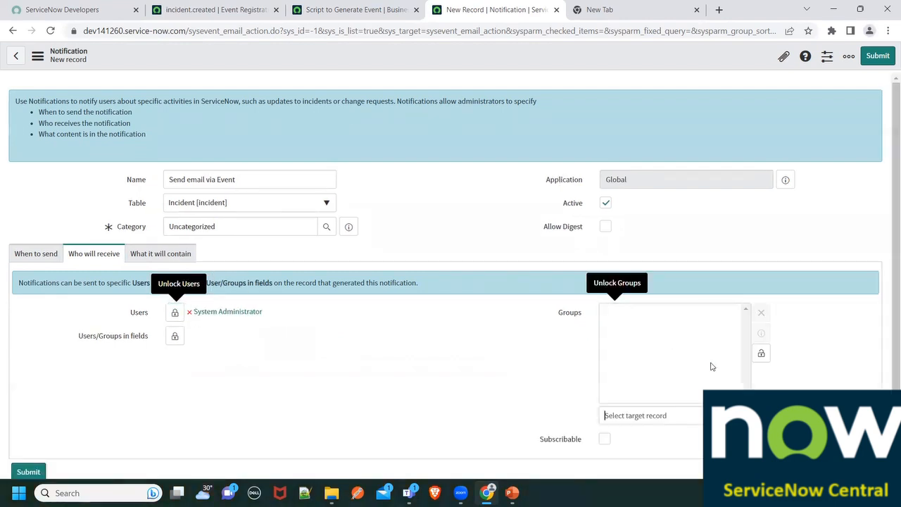
scroll(762, 357, "down", 1)
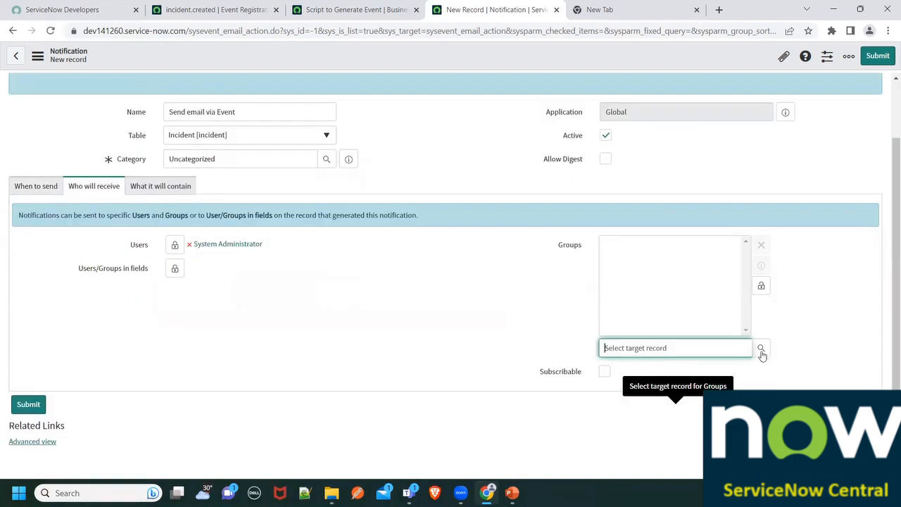
left_click(760, 348)
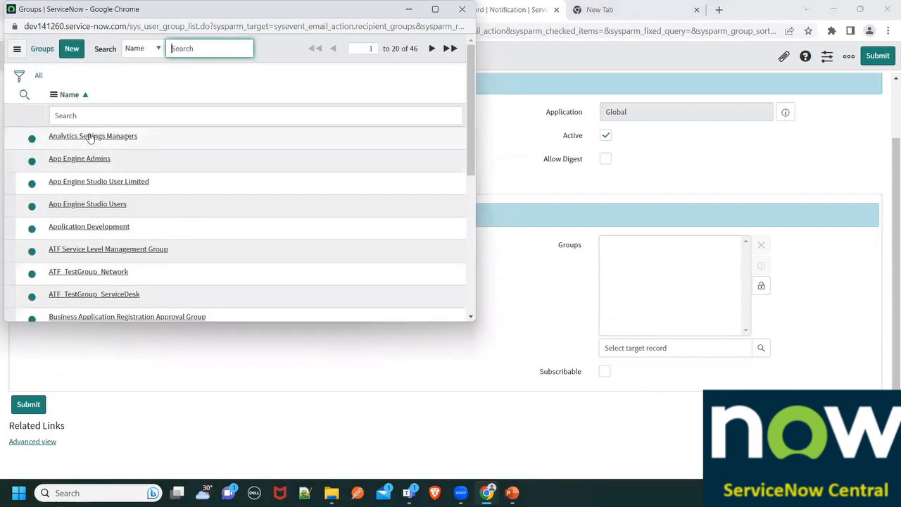
left_click(93, 137)
left_click(761, 285)
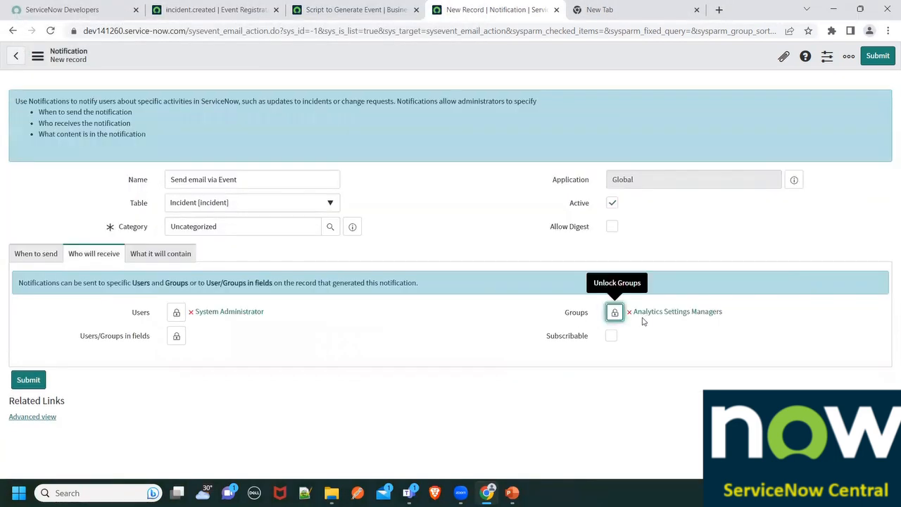
- Enter "Incident Created - Event Generated" as the subject in the notification's content settings
left_click(135, 258)
scroll(143, 273, "down", 3)
left_click(178, 235)
scroll(179, 252, "up", 3)
scroll(200, 294, "down", 2)
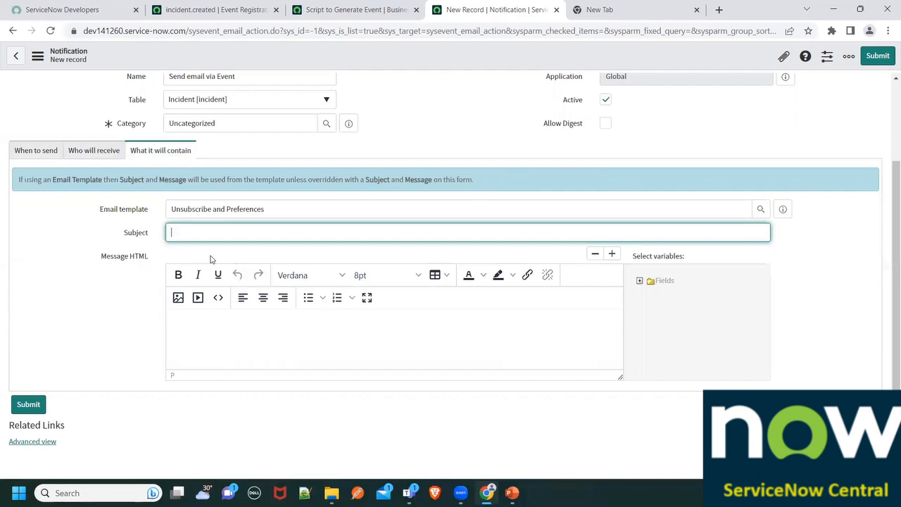
type("dent Created viEvent Genera")
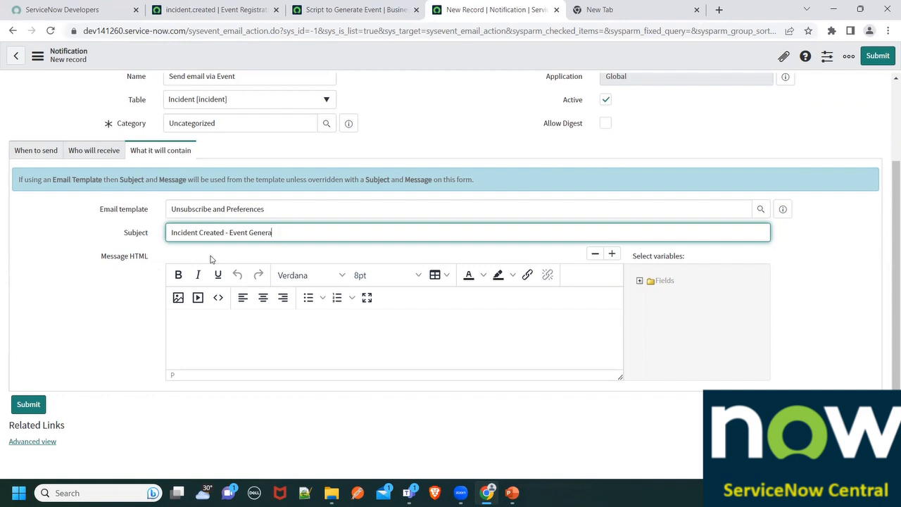
type("tioted")
- Write the message body with the greeting "Hi," followed by the line "Please find details of incident"
left_click(202, 324)
type("H")
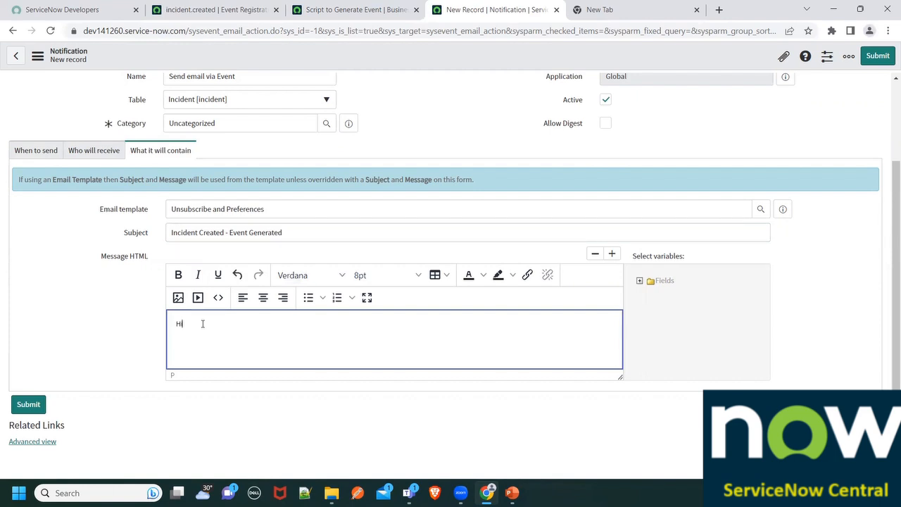
type("i,")
key("Return")
type("Please find details of incident")
- Expand the incident field variables and insert the Caller variable below the message text
left_click(639, 280)
scroll(676, 326, "down", 5)
scroll(682, 330, "down", 10)
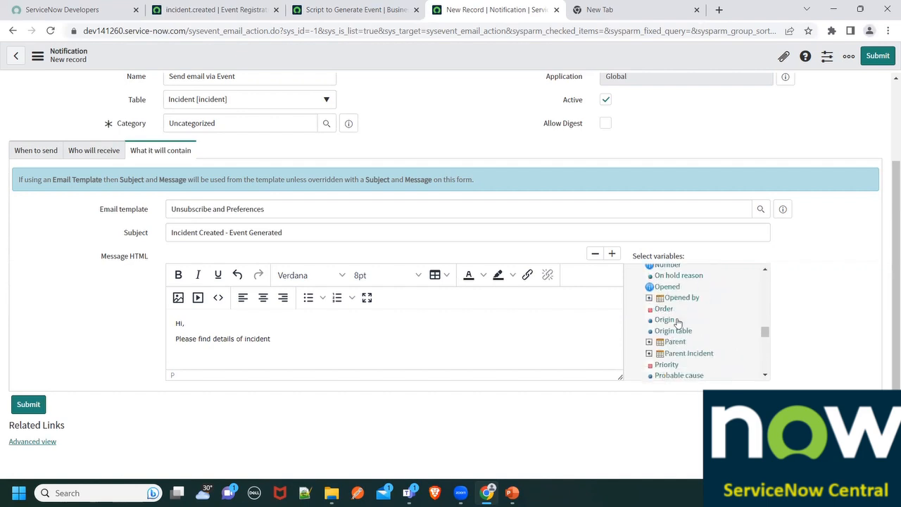
scroll(665, 323, "up", 5)
scroll(662, 324, "up", 10)
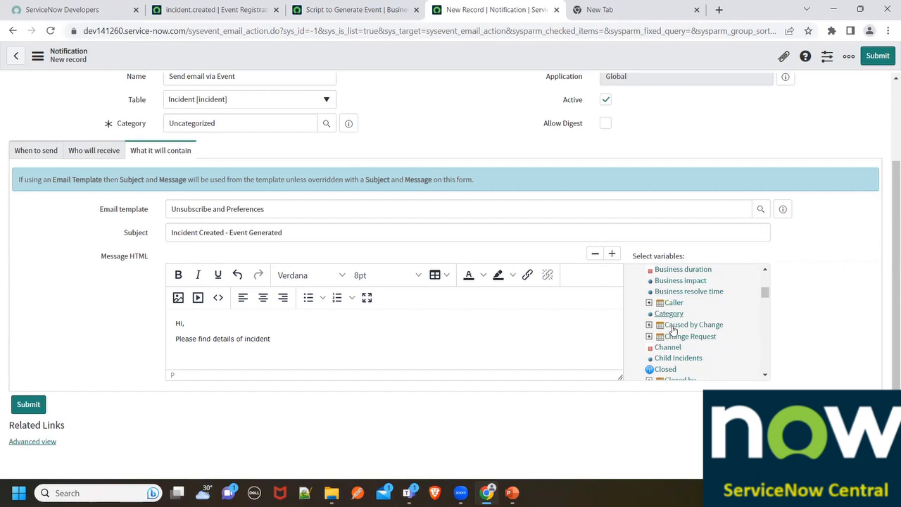
scroll(672, 327, "up", 3)
scroll(654, 322, "up", 1)
scroll(655, 342, "down", 3)
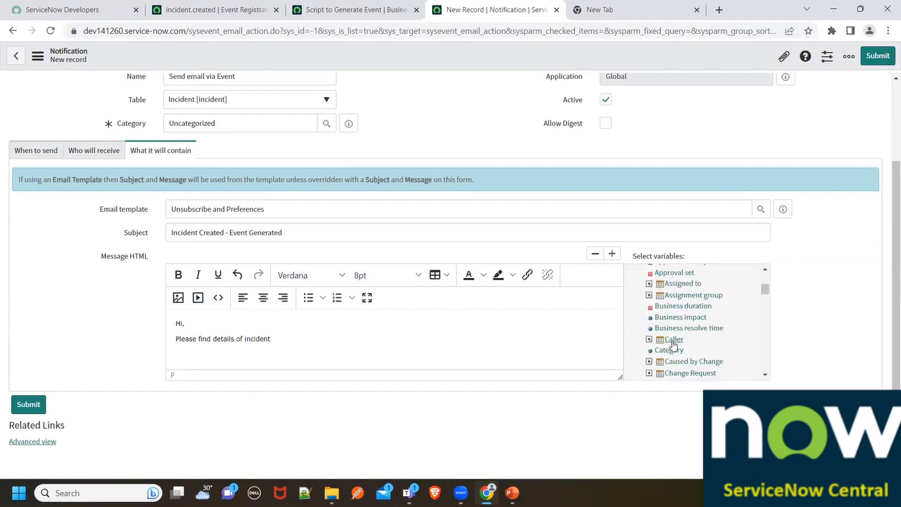
left_click(673, 340)
- Insert the Number variable into the message and move its line below the Caller line
scroll(665, 340, "down", 5)
scroll(661, 337, "down", 8)
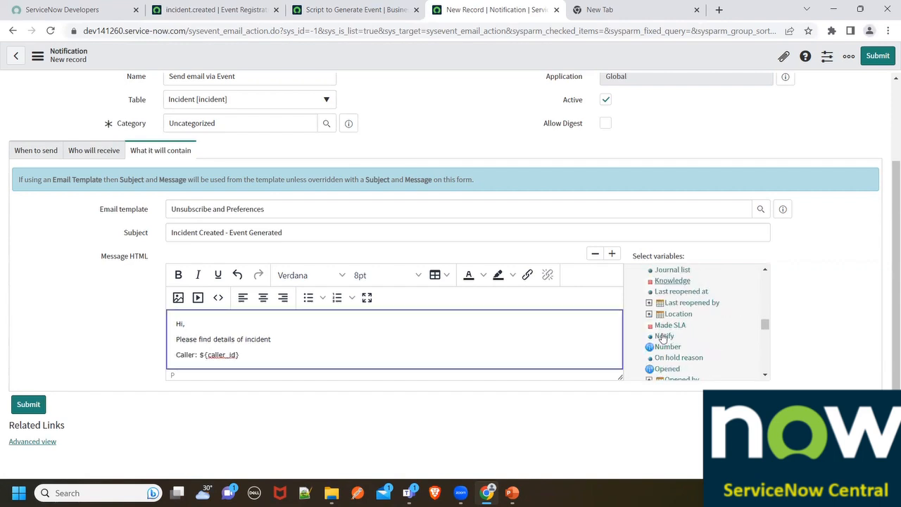
left_click(666, 279)
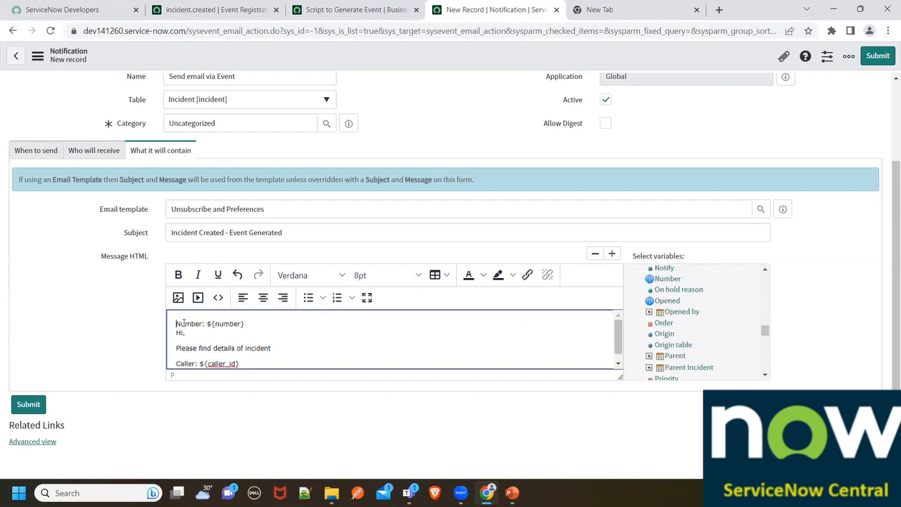
mouse_move(268, 333)
left_mouse_down()
mouse_move(199, 323)
mouse_move(269, 325)
left_mouse_up()
left_click(176, 323)
key("ctrl+x")
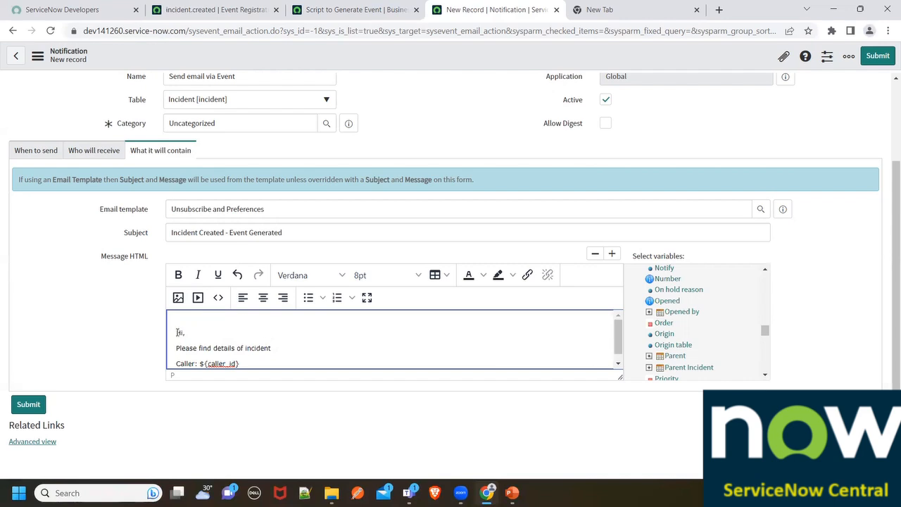
key("Delete")
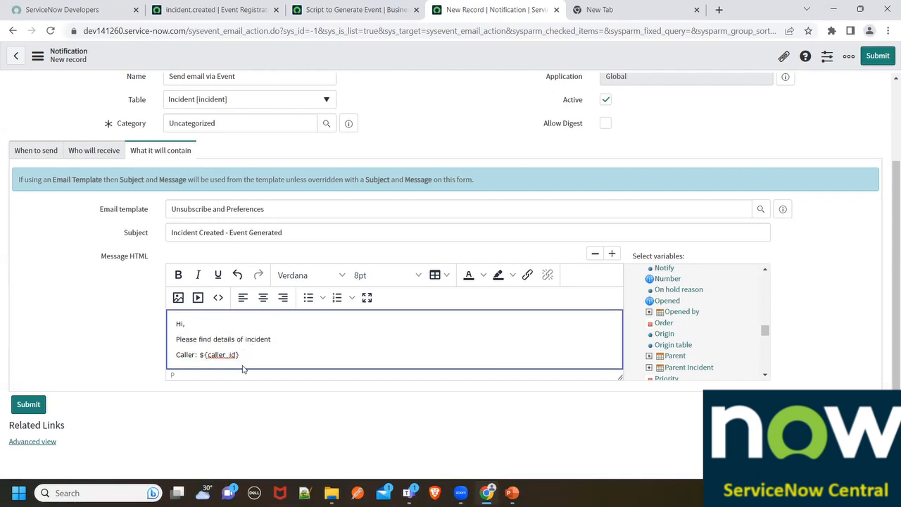
key("Return")
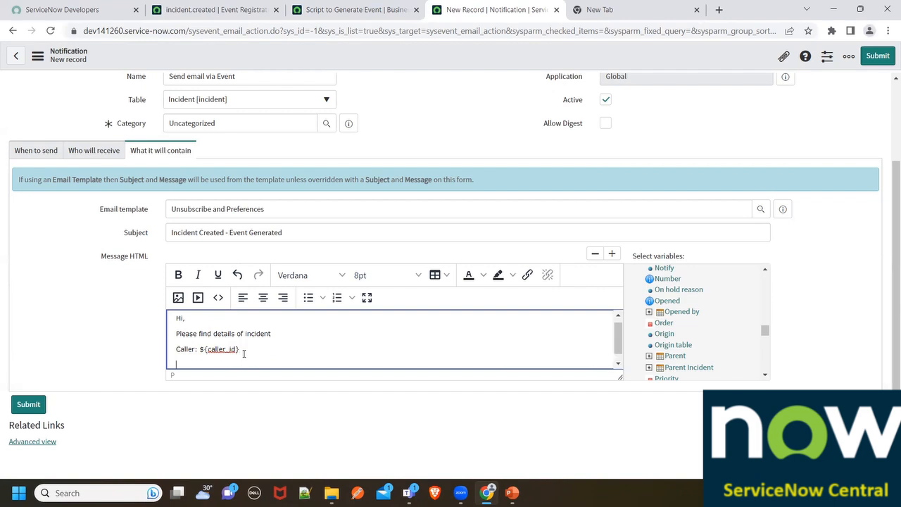
key("ctrl+v")
- Change the notification's subject to "Incident Created : ${number} - Event Generated" and save the notification
left_click(225, 234)
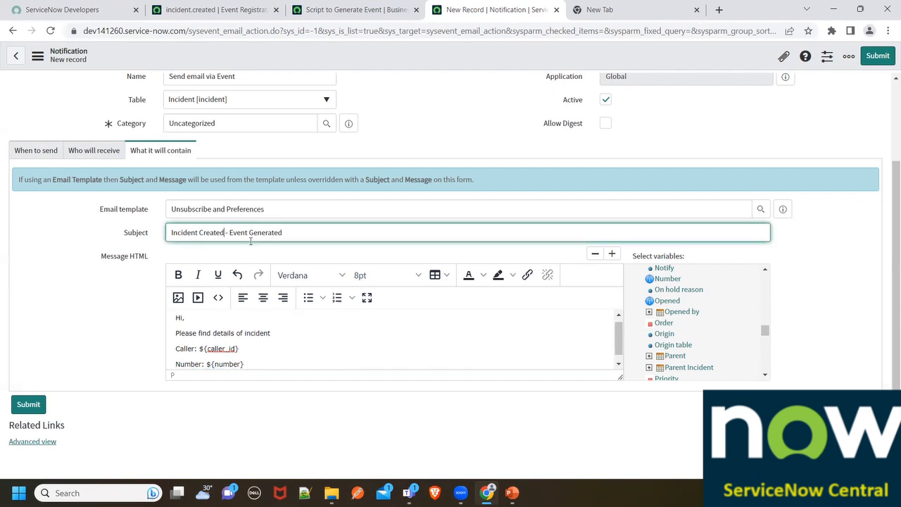
key("ctrl+v")
left_click_drag(226, 232, 257, 232)
key("BackSpace")
right_click(433, 57)
left_click(447, 63)
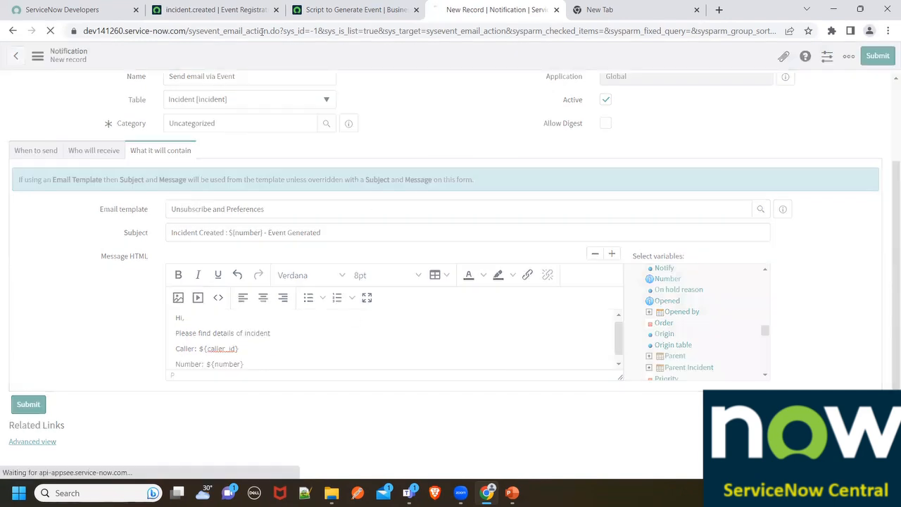
- Return to the incident.created event registration and filter the application navigator for "Incident"
left_click(211, 9)
left_click(56, 88)
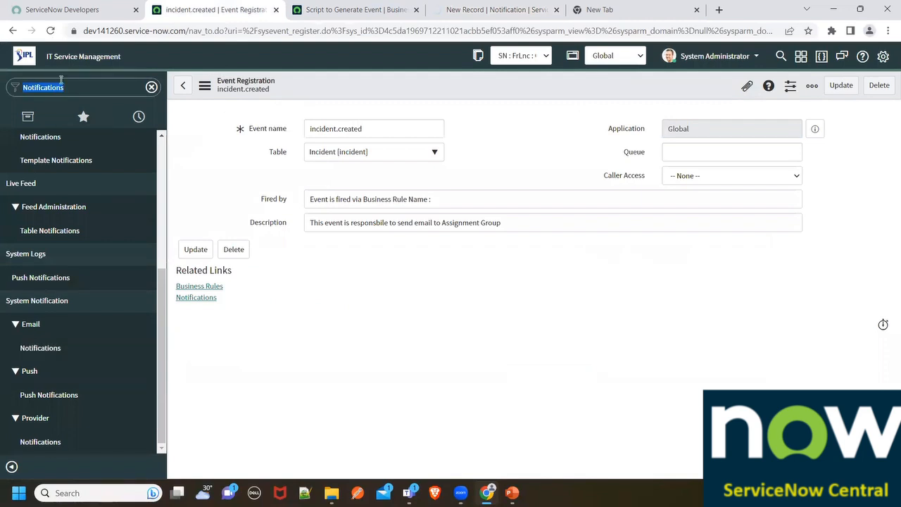
key("BackSpace")
type("Incident")
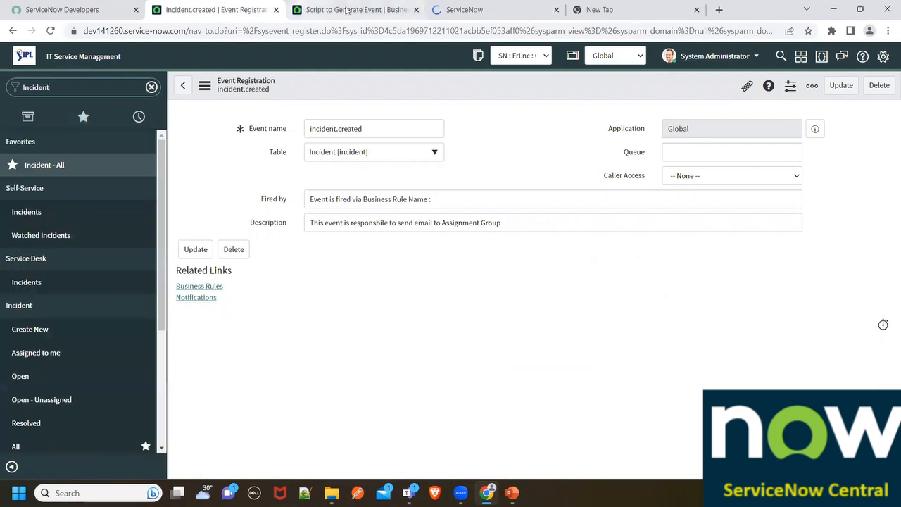
- Review when the Script to Generate Event business rule is set to run
left_click(339, 9)
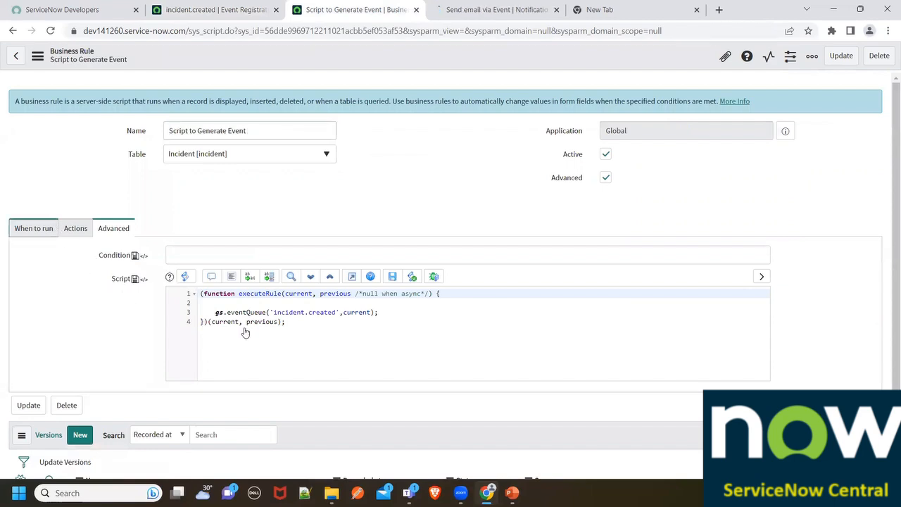
left_click(33, 233)
scroll(451, 396, "down", 3)
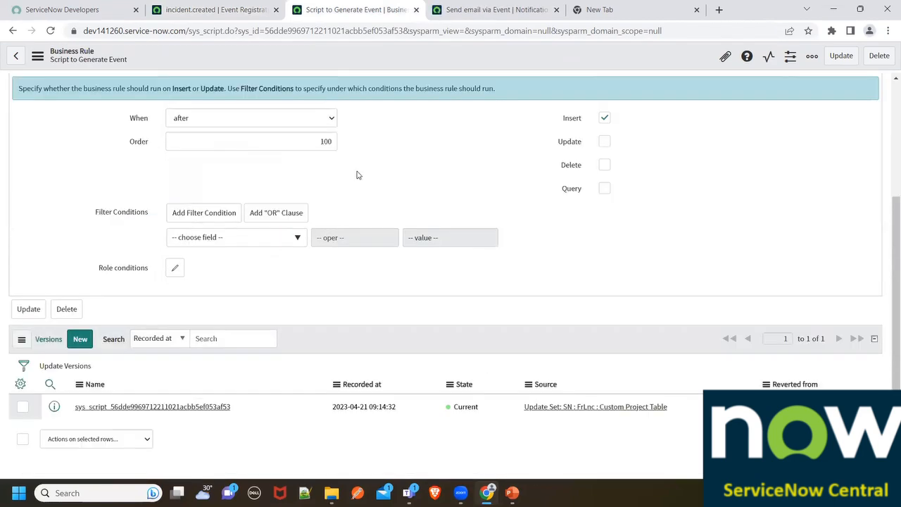
scroll(100, 211, "up", 3)
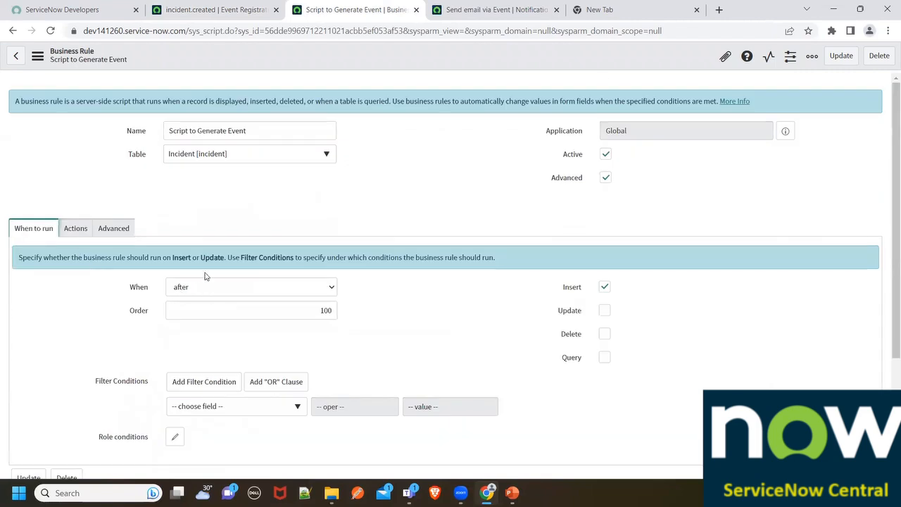
- Open the incident list in a separate browser tab and start a new incident record
left_click(195, 5)
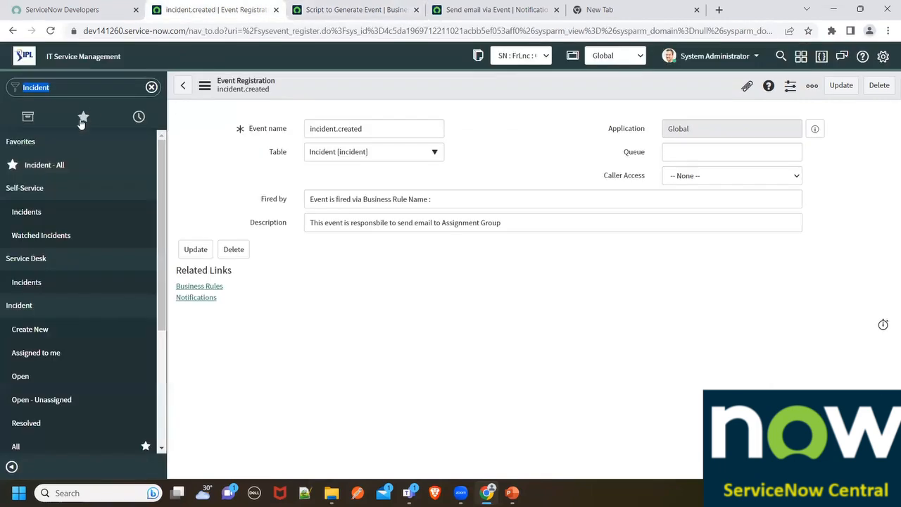
left_click(437, 9)
left_click(553, 9)
left_click(74, 58)
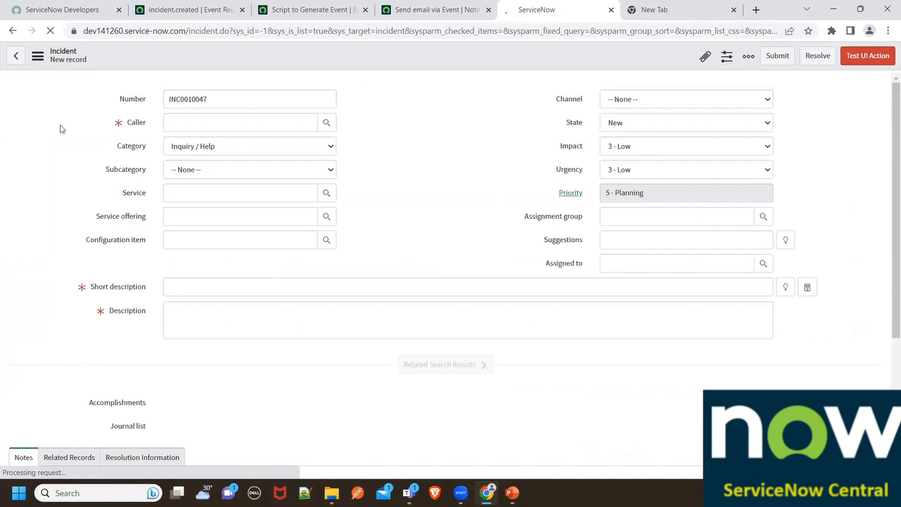
- Fill in the new incident's caller, use the caller's e-mail as short description, and enter "Test for Event Creation" as description
left_click(324, 125)
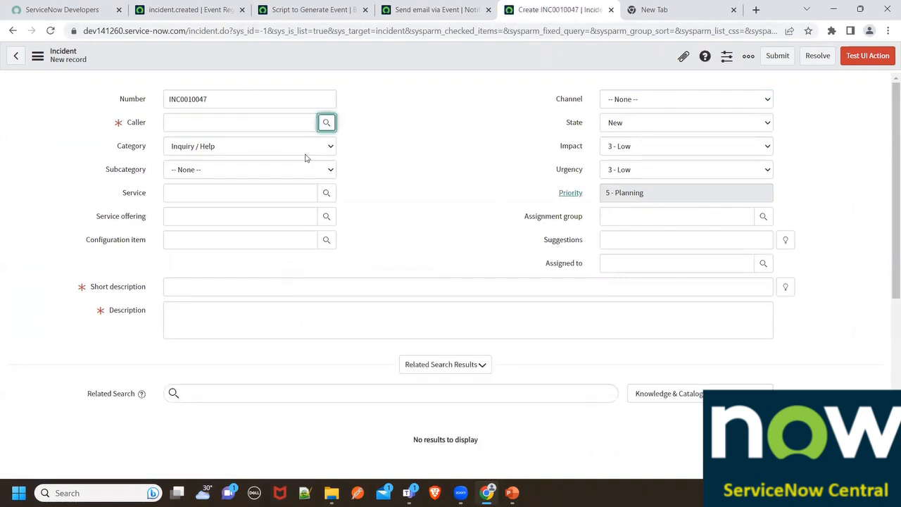
left_click(218, 123)
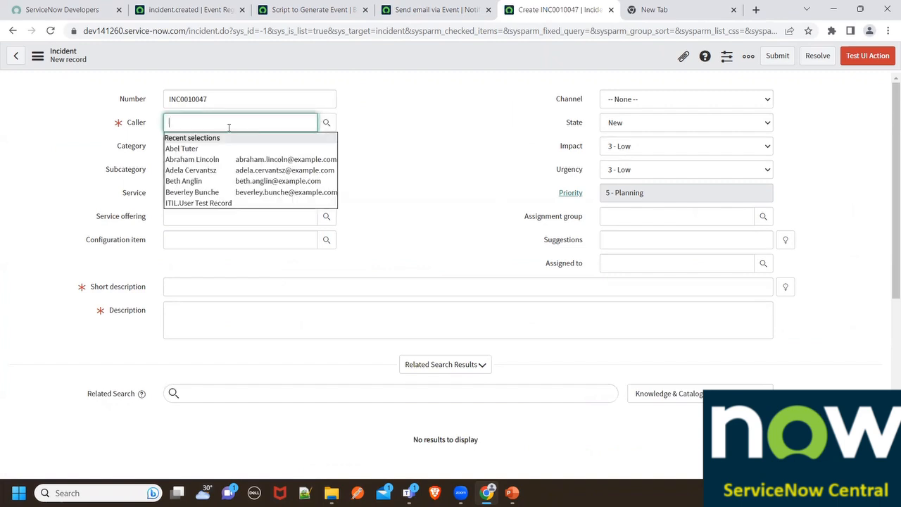
left_click(211, 179)
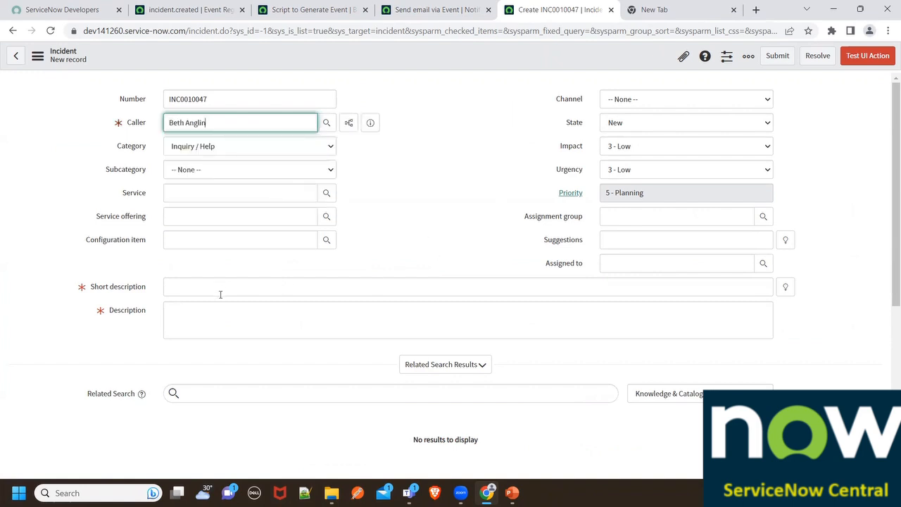
left_click(259, 318)
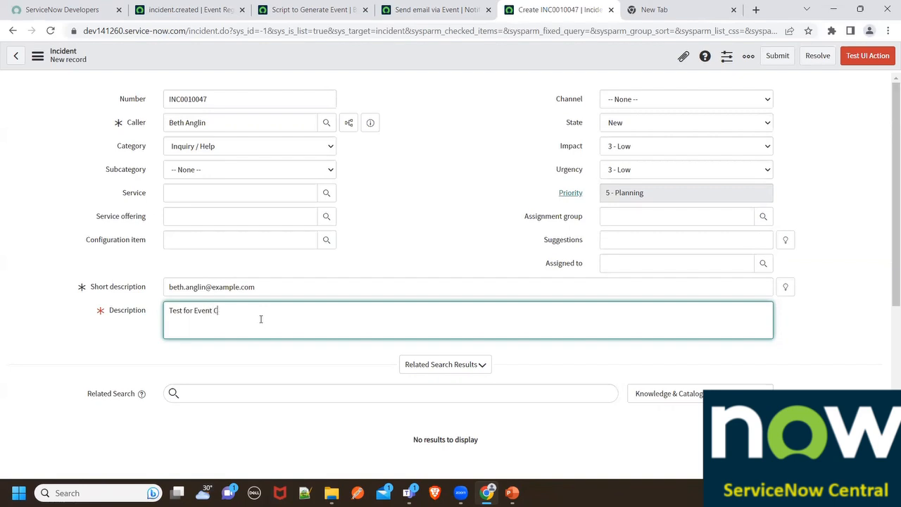
left_click(359, 231)
- Set the incident's assignment group to App Engine Admins and save the record
left_click(763, 216)
left_click(376, 314)
scroll(302, 286, "down", 3)
scroll(328, 167, "up", 3)
right_click(348, 64)
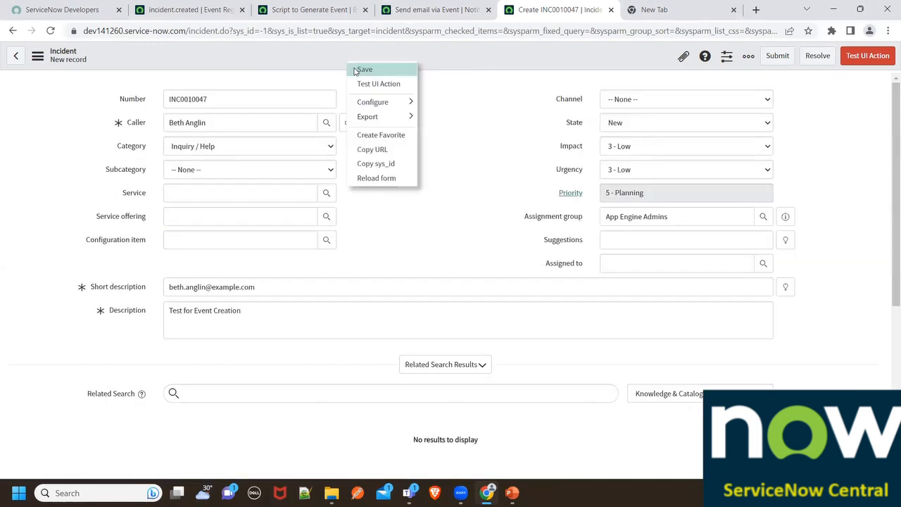
left_click(363, 70)
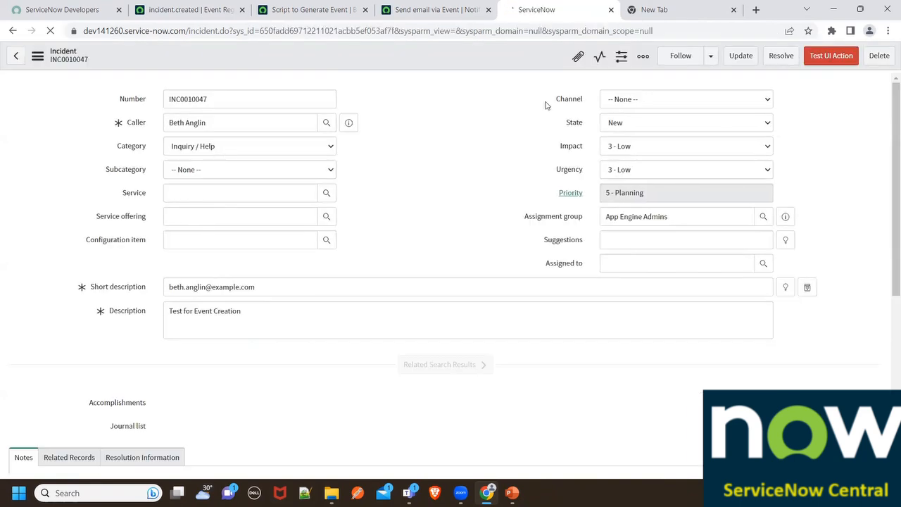
scroll(532, 240, "down", 5)
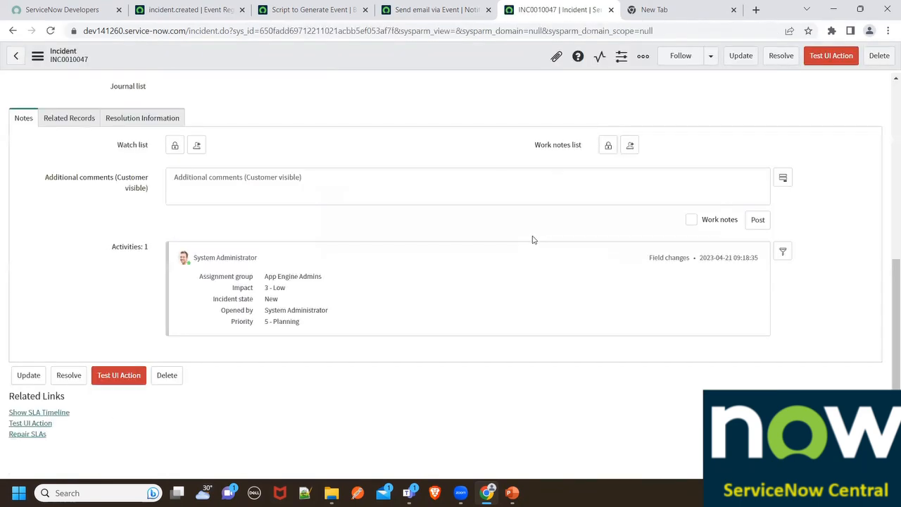
scroll(533, 239, "up", 5)
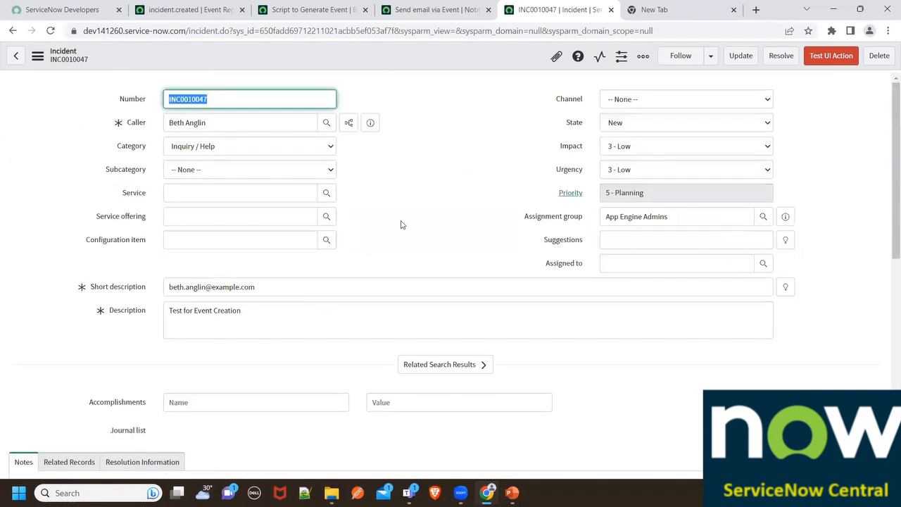
scroll(401, 224, "down", 10)
- Filter the application navigator for "emails" and open the Emails system log in a new browser tab
left_click(310, 9)
left_click(145, 9)
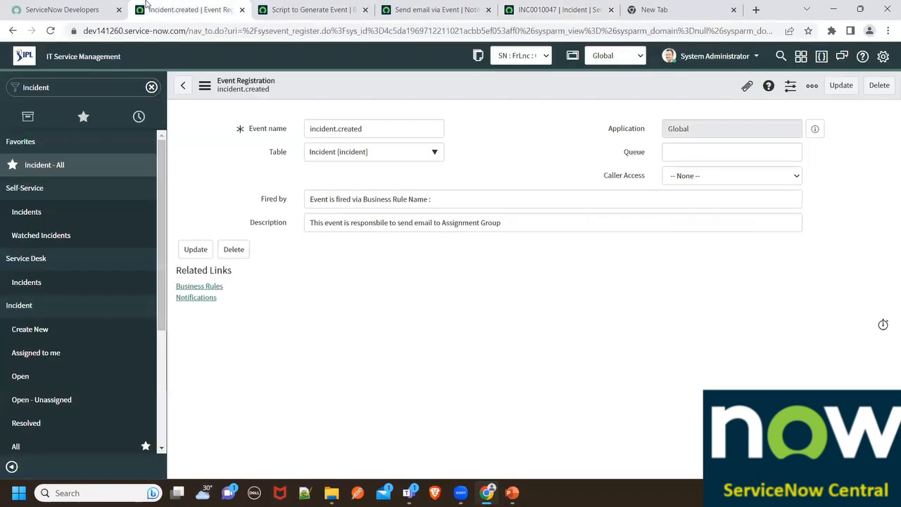
scroll(148, 227, "down", 3)
scroll(133, 119, "up", 3)
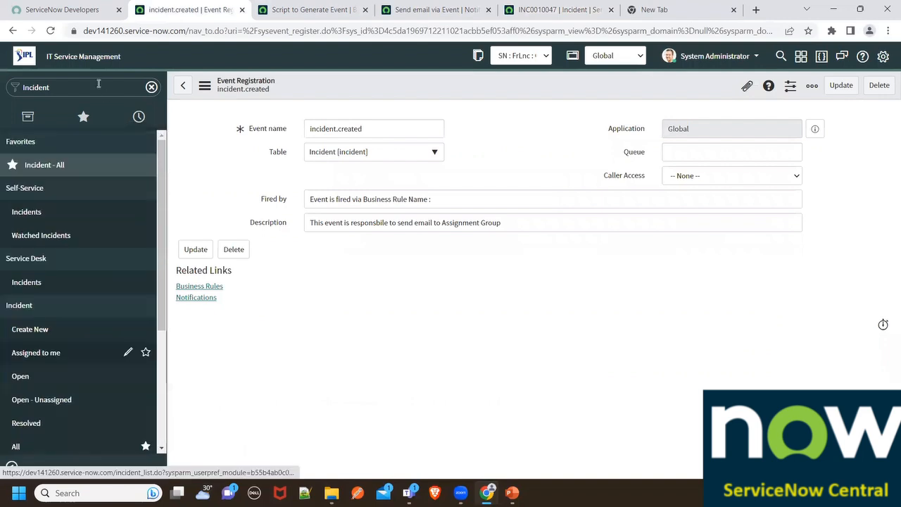
left_click(96, 84)
key("BackSpace")
key("BackSpace")
key("BackSpace")
key("BackSpace")
key("BackSpace")
key("BackSpace")
key("BackSpace")
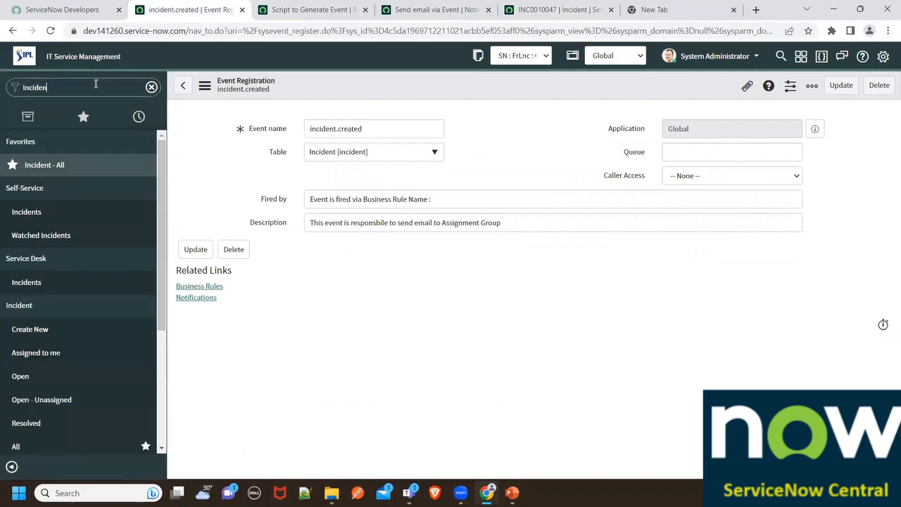
type("emails")
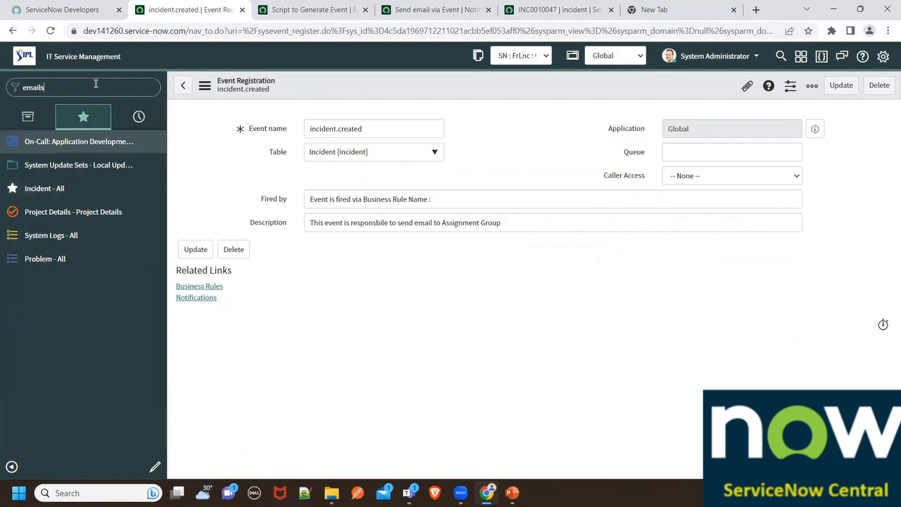
middle_click(40, 166)
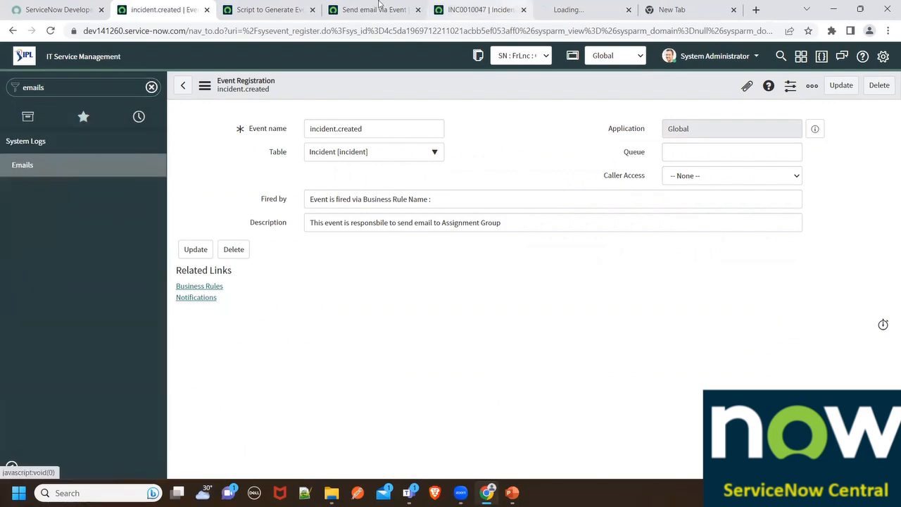
- Copy the text "- Event Generated" from the subject of the Send email via Event notification
left_click(378, 3)
scroll(273, 328, "down", 3)
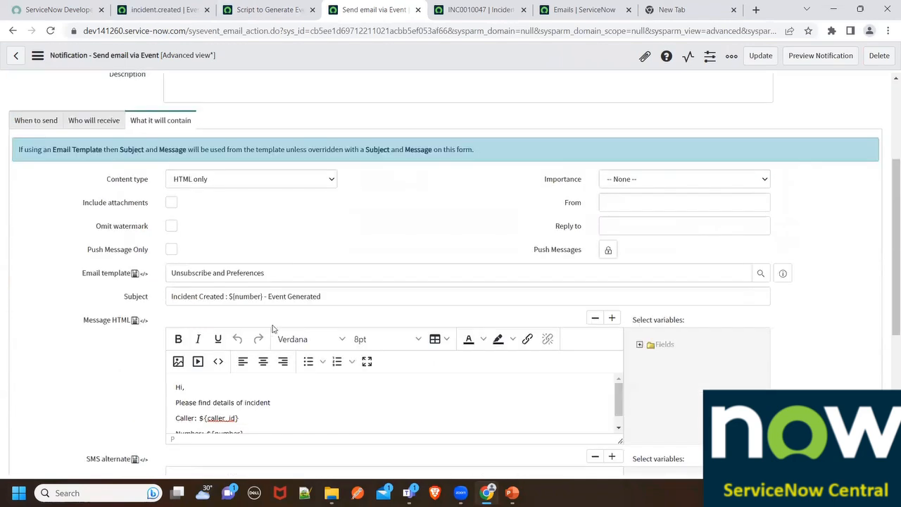
triple_click(216, 299)
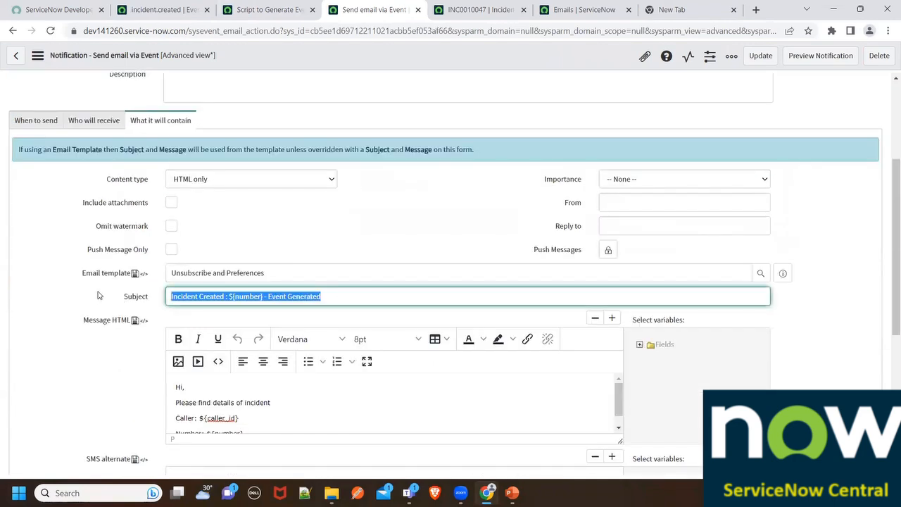
left_click(285, 285)
left_click_drag(265, 299, 357, 295)
key("ctrl+c")
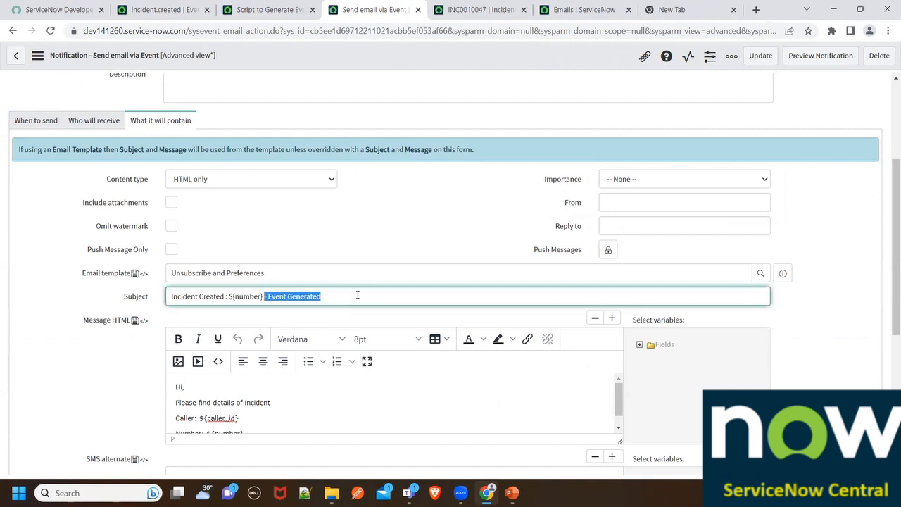
- Filter the email log to messages whose subject contains "- Event Generated"
left_click(479, 9)
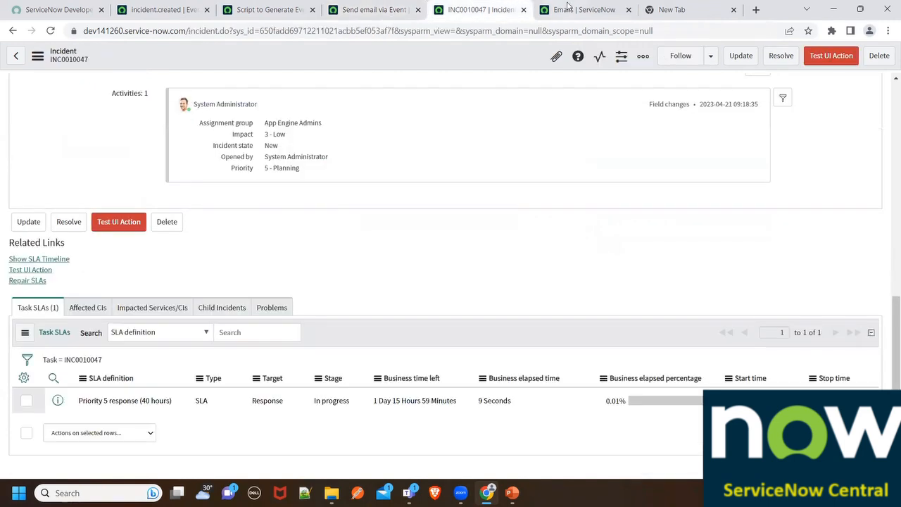
left_click(577, 10)
left_click(438, 124)
key("ctrl+v")
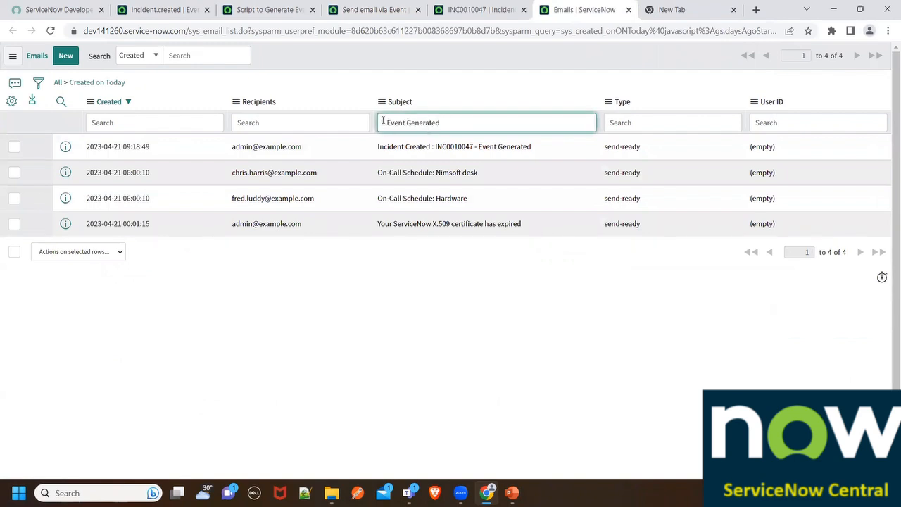
key("Return")
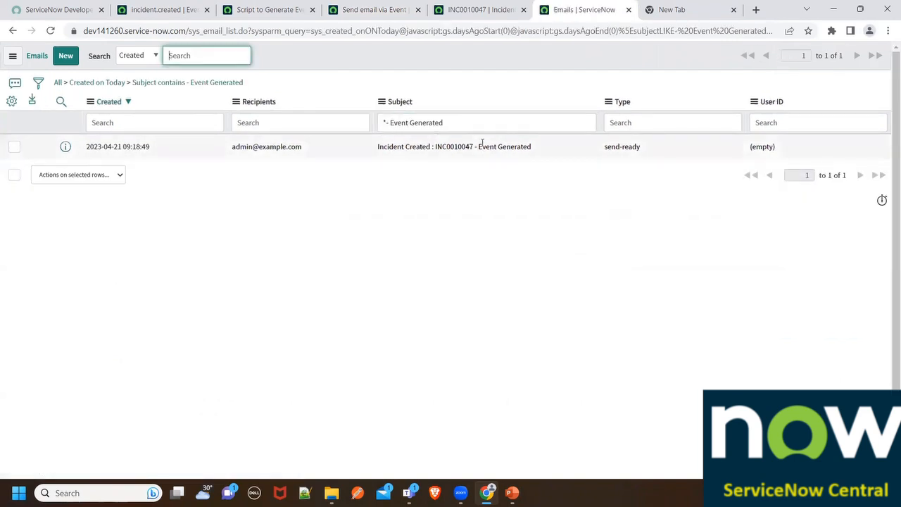
- Compare the test incident's number with the number in the logged email's subject
left_click(470, 15)
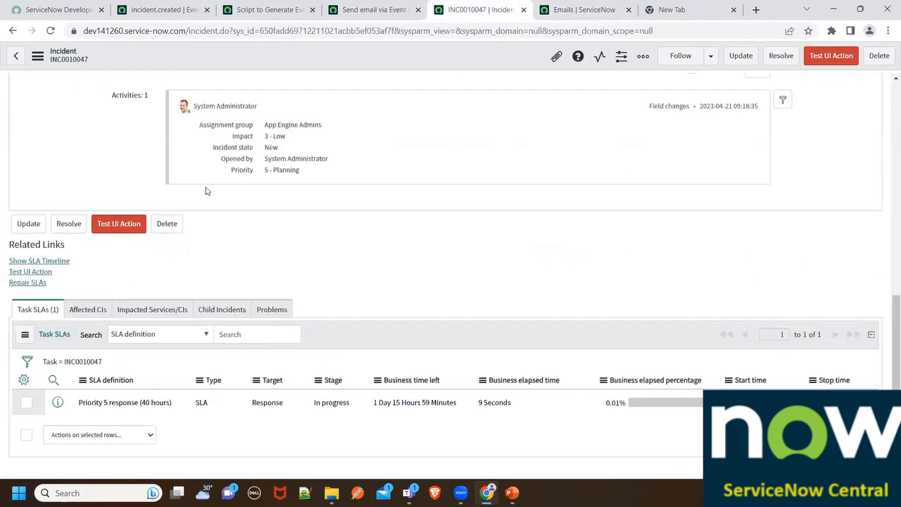
scroll(208, 191, "up", 10)
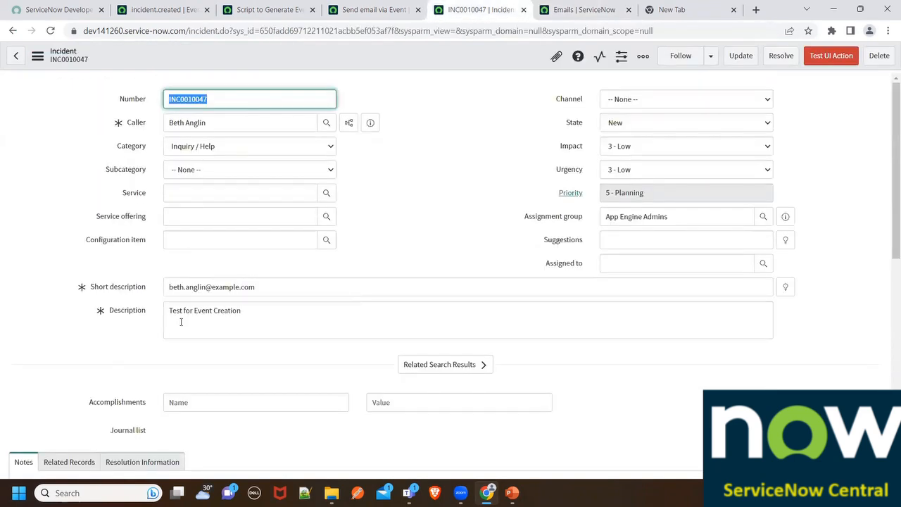
left_click(577, 9)
scroll(458, 145, "up", 1)
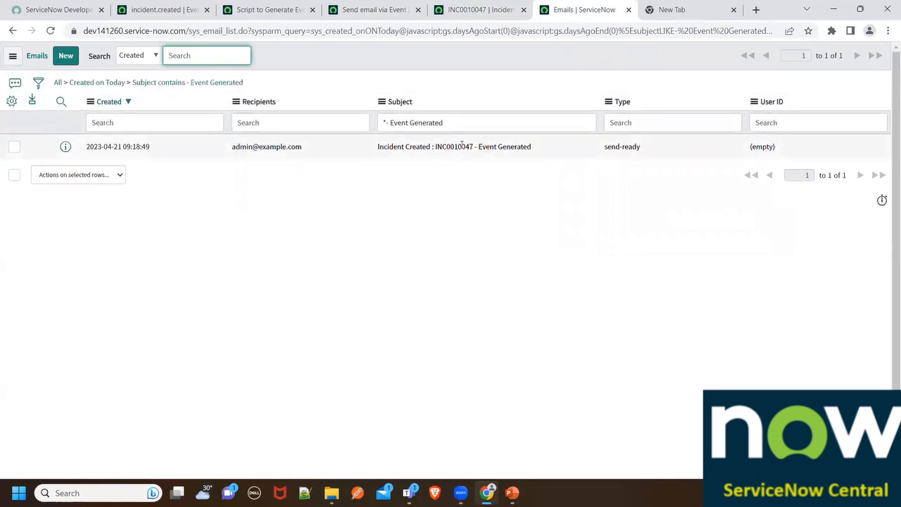
- Preview the logged "- Event Generated" email, check its content, and close the preview
right_click(467, 145)
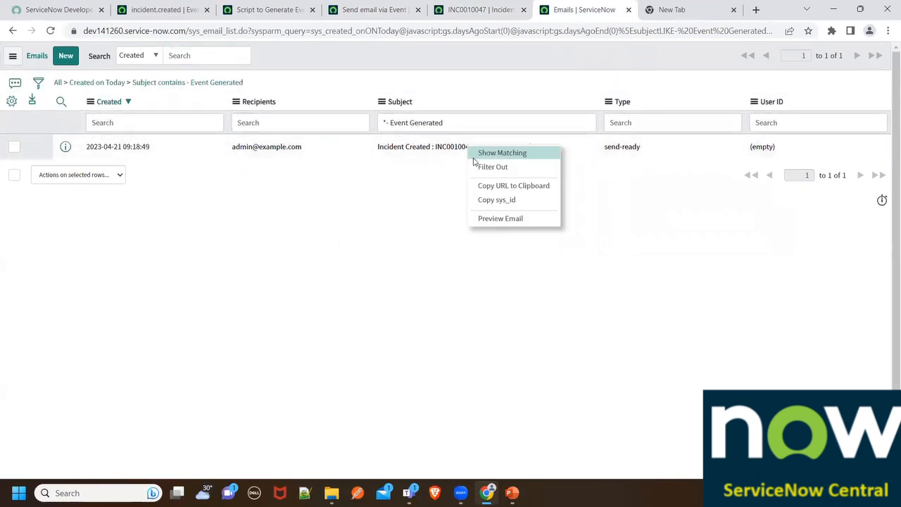
left_click(492, 222)
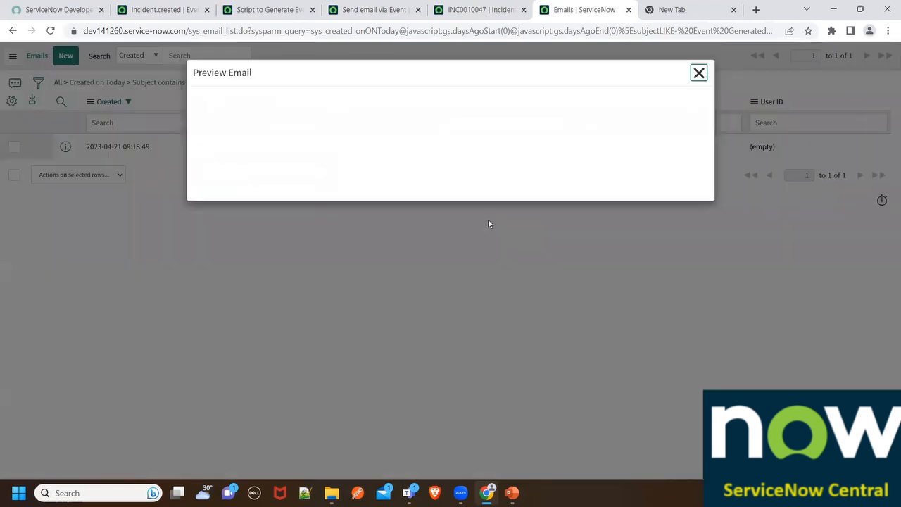
left_click_drag(259, 148, 196, 105)
left_click(699, 74)
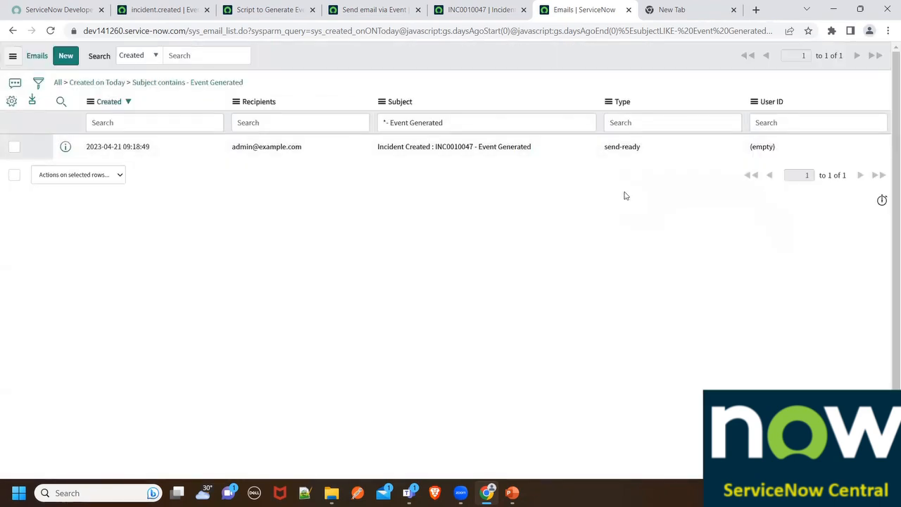
- Filter the application navigator for "event" and open the Event Log under System Policy
left_click(509, 4)
scroll(406, 233, "down", 3)
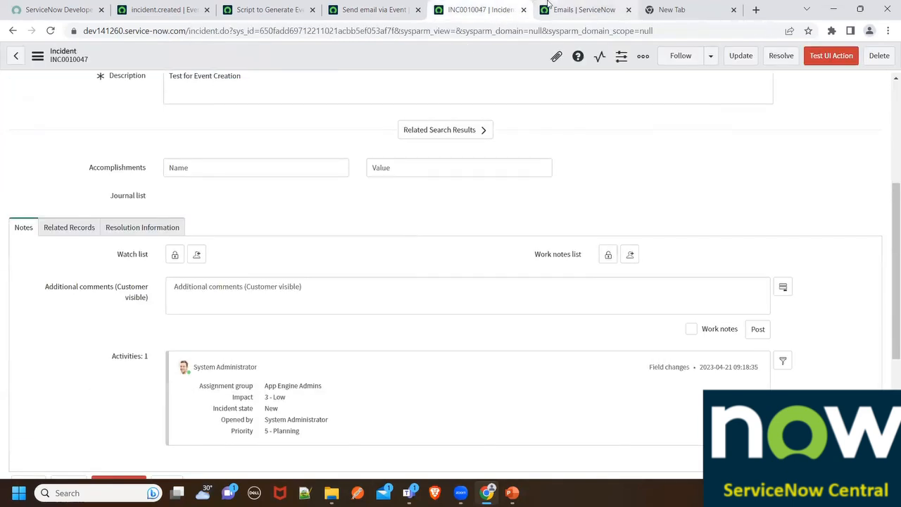
left_click(397, 7)
left_click(242, 7)
left_click(162, 8)
double_click(84, 86)
type("even")
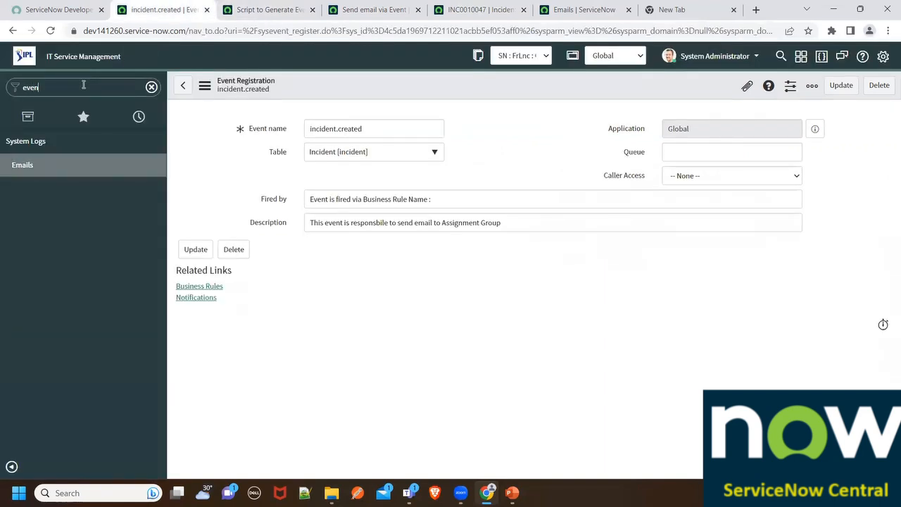
type("t")
scroll(58, 268, "down", 7)
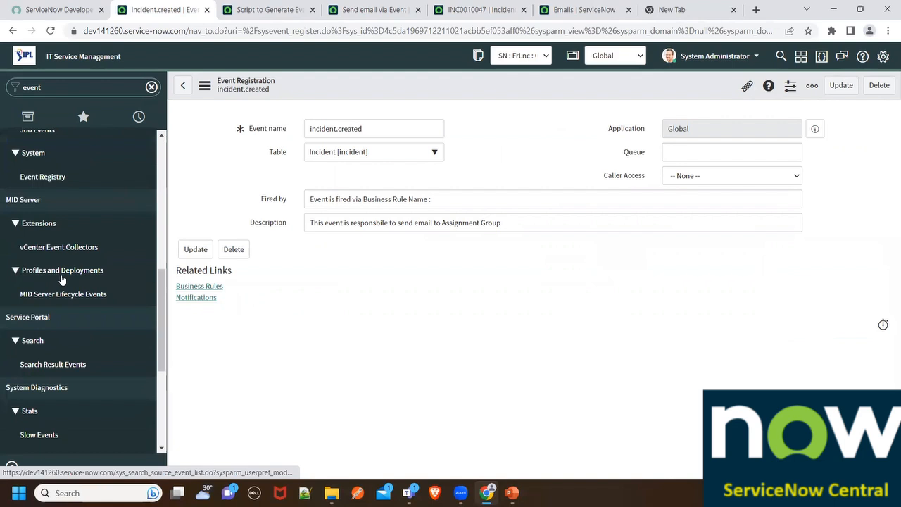
scroll(62, 279, "down", 7)
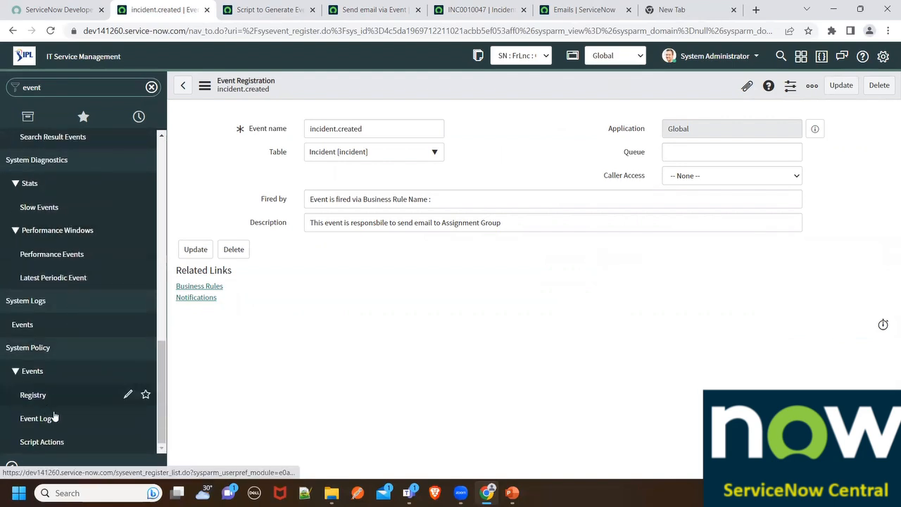
left_click(36, 418)
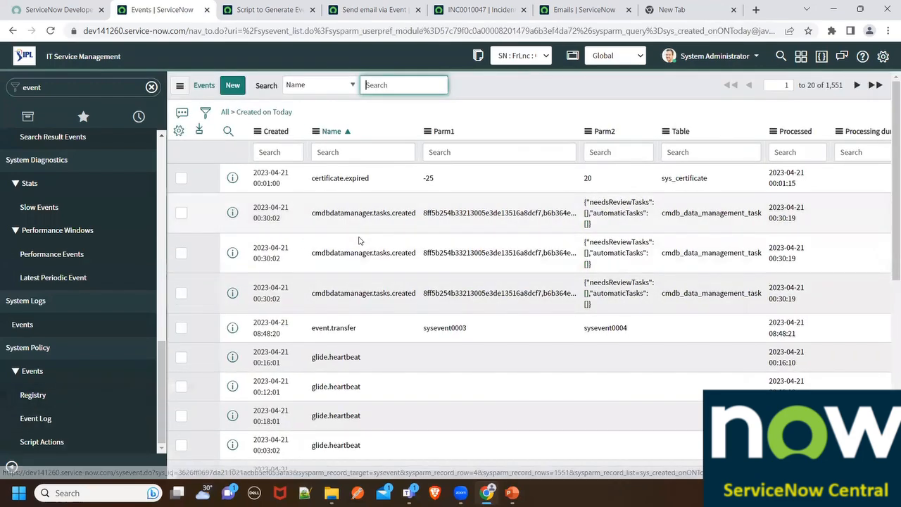
- Filter the event log to names starting with "incident.crea" and check the matching event's name and Parm1 value
left_click(343, 150)
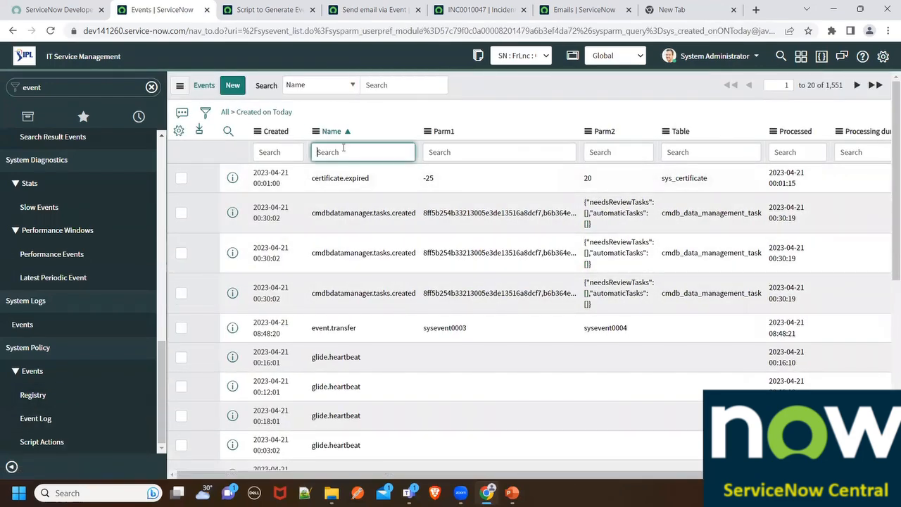
type("incident.crea")
key("Return")
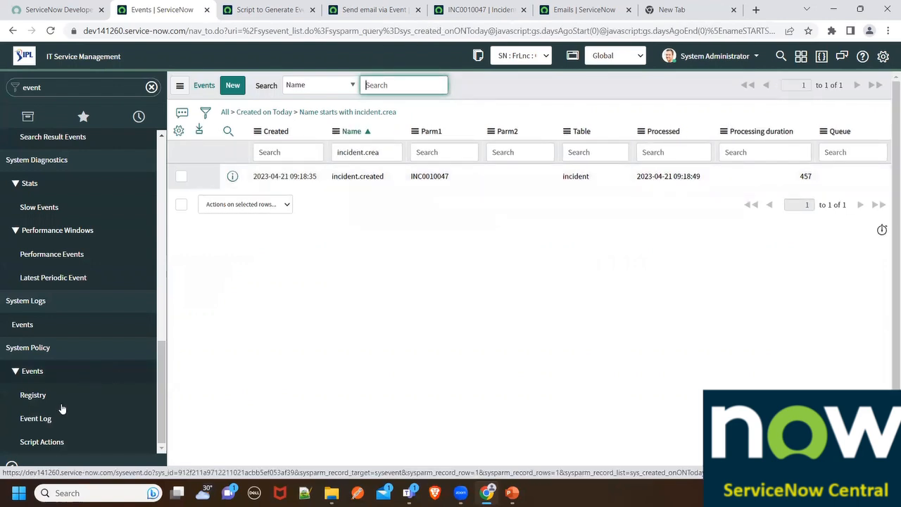
left_click_drag(386, 176, 323, 178)
left_click_drag(454, 180, 410, 177)
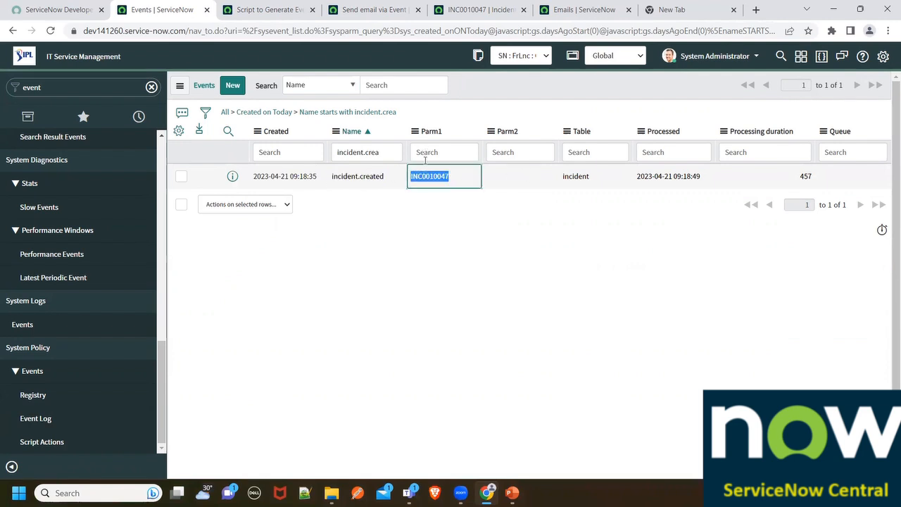
- Review the event name and current object passed to gs.eventQueue in the Script to Generate Event business rule
left_click(375, 9)
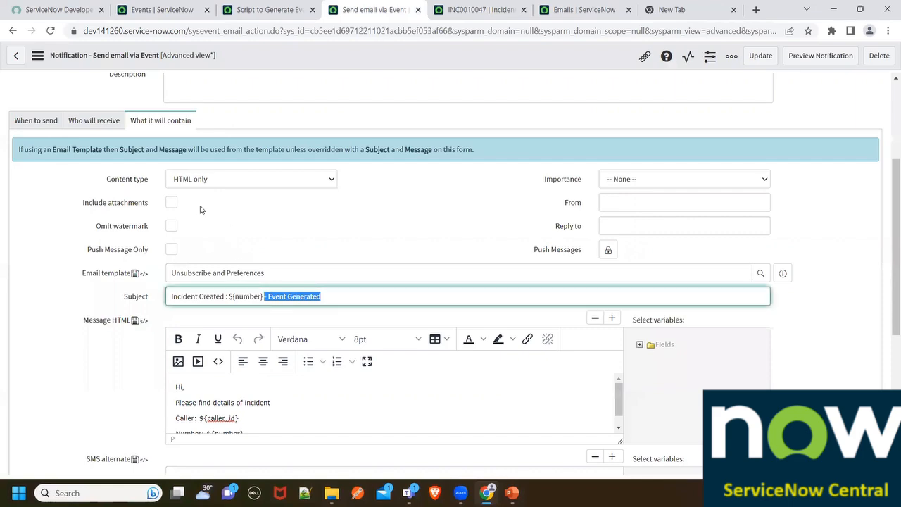
scroll(200, 209, "down", 3)
left_click(271, 10)
scroll(114, 109, "down", 2)
left_click(113, 111)
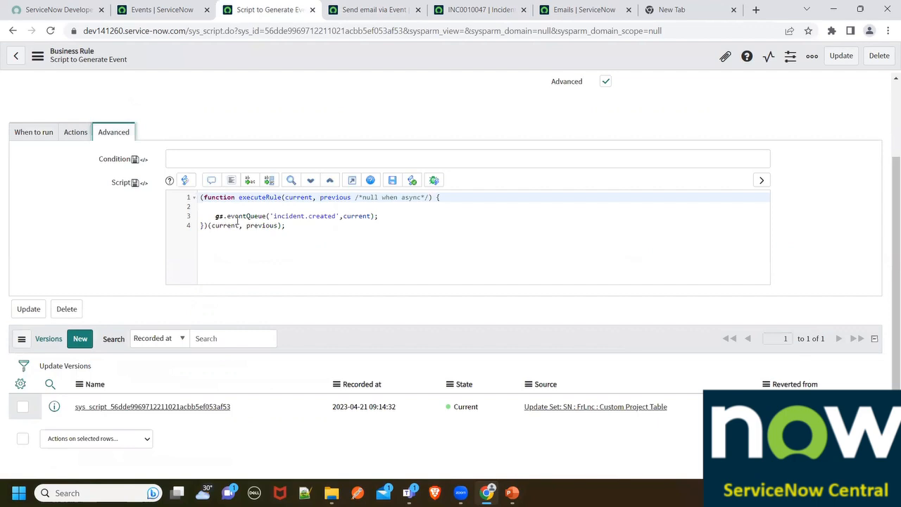
left_click_drag(273, 217, 371, 216)
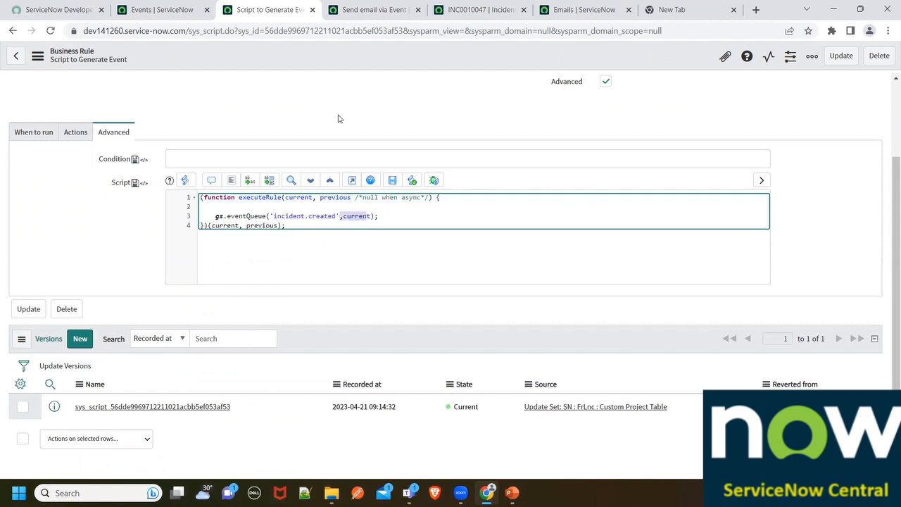
- Check Parm1 of the logged incident.created event and open its event record in a new browser tab
left_click(171, 7)
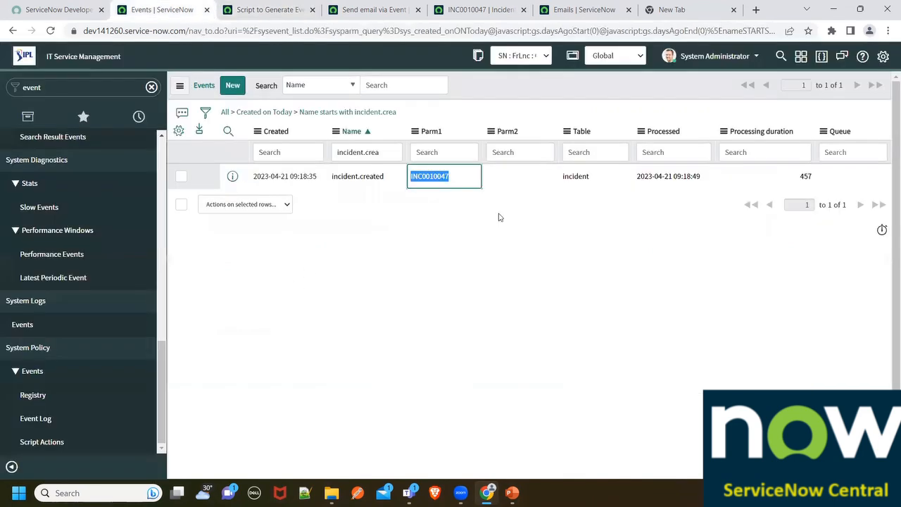
left_click_drag(457, 175, 409, 174)
left_click(261, 9)
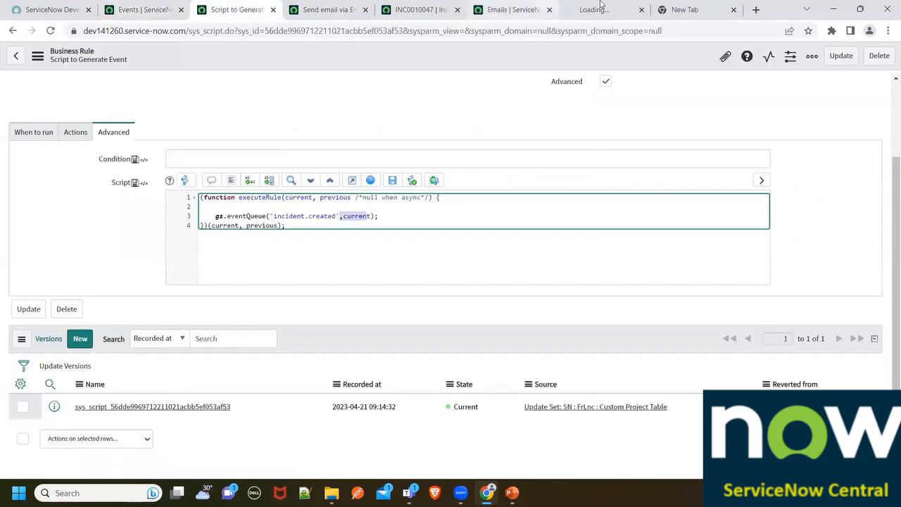
left_click(601, 9)
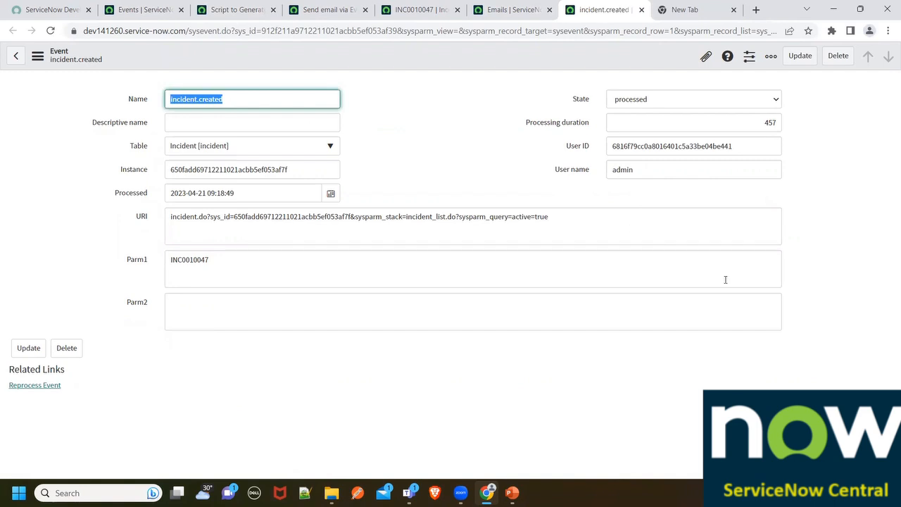
- Review the business rule, notification, incident, email log and incident.created event record, and close the event record's tab
left_click(330, 9)
left_click(262, 3)
left_click(338, 4)
left_click(400, 4)
left_click(492, 7)
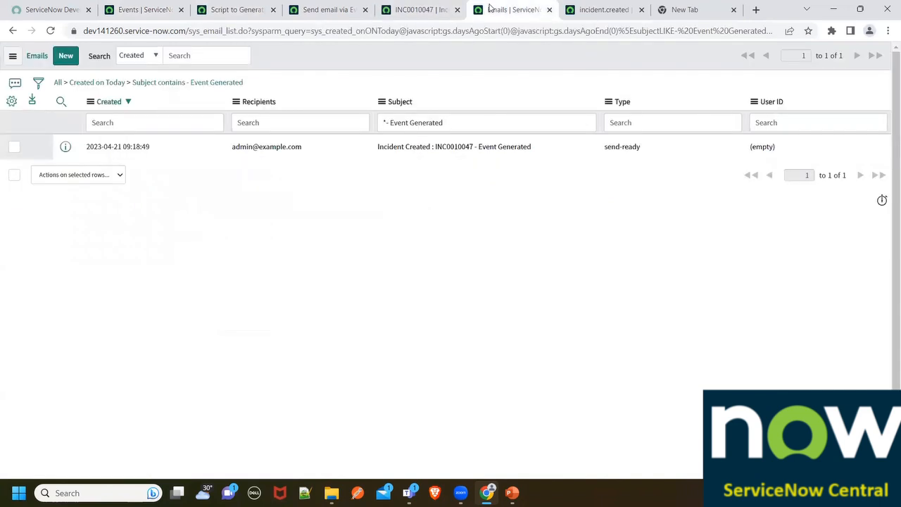
left_click(421, 7)
left_click(292, 6)
left_click(258, 6)
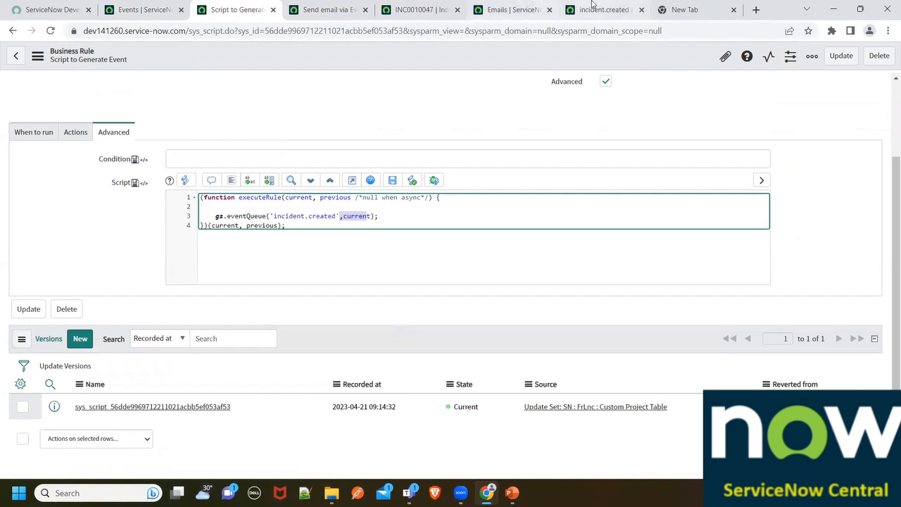
left_click(623, 10)
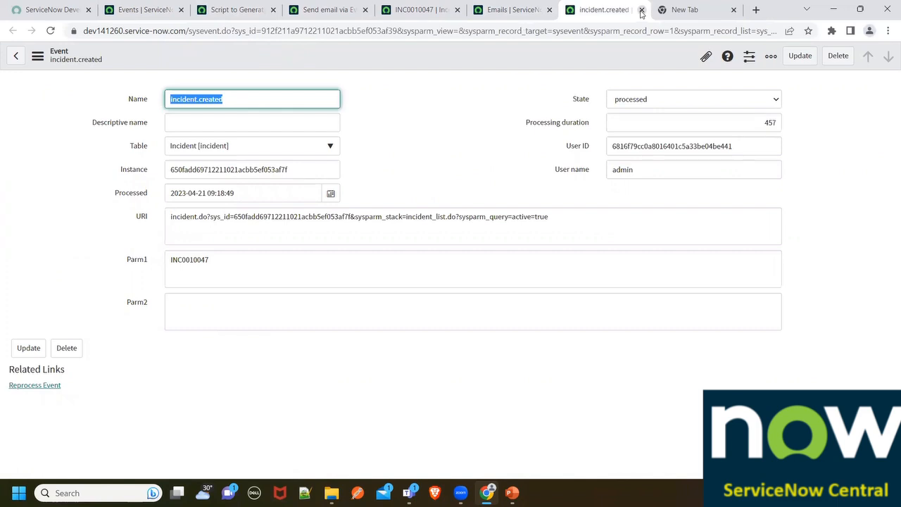
left_click(642, 11)
- Switch to the ServiceNow-module 6 presentation in PowerPoint and examine the gs.eventQueue() syntax on the Generating an Event slide
key("alt+Tab")
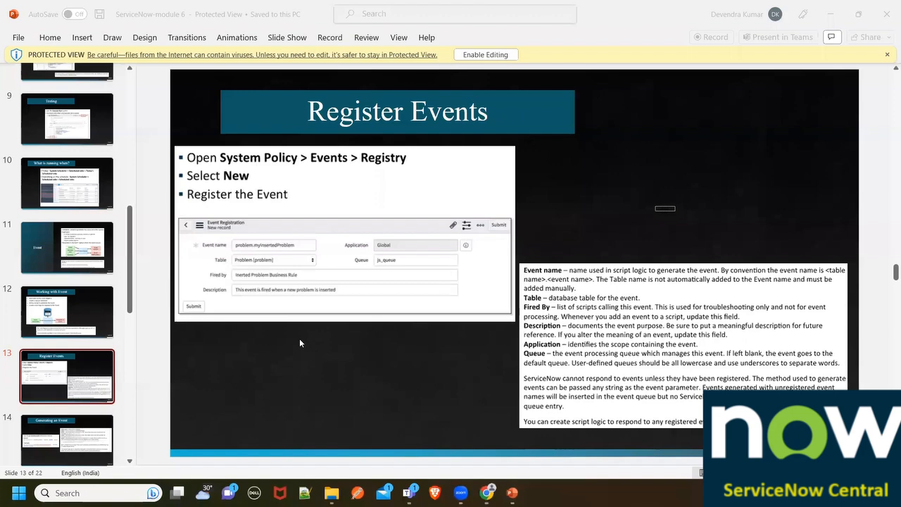
scroll(74, 376, "down", 1)
left_click(78, 375)
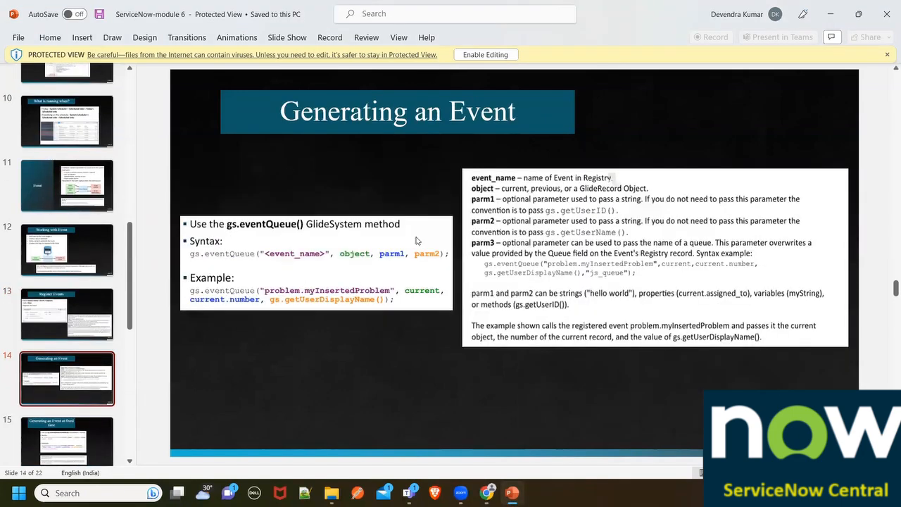
scroll(204, 296, "down", 3)
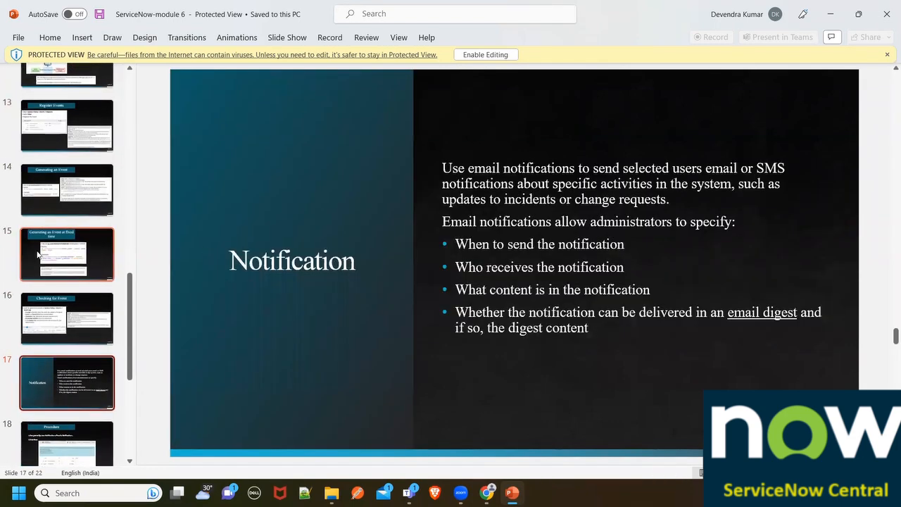
left_click(67, 254)
left_click(63, 203)
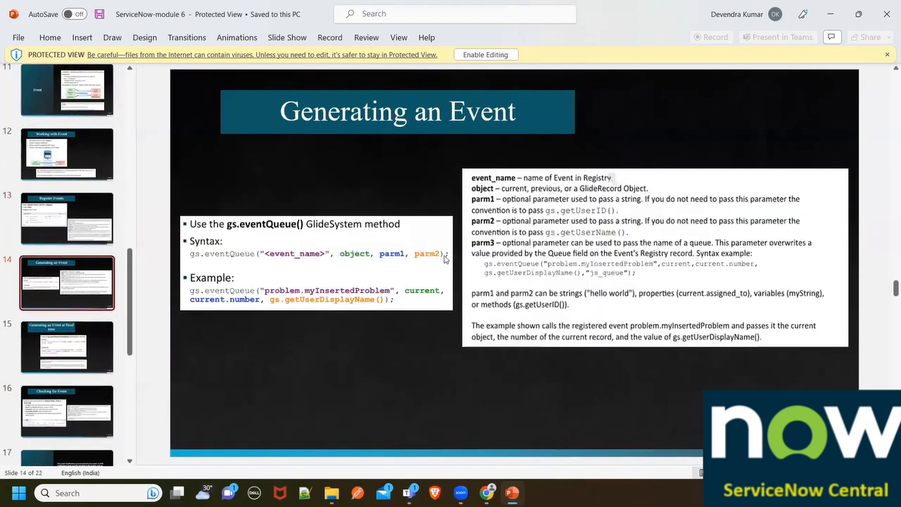
- Review the Register Events and Working with Event slides, and return to the Generating an Event slide
left_click(75, 211)
left_click(70, 276)
left_click(69, 340)
left_click(70, 240)
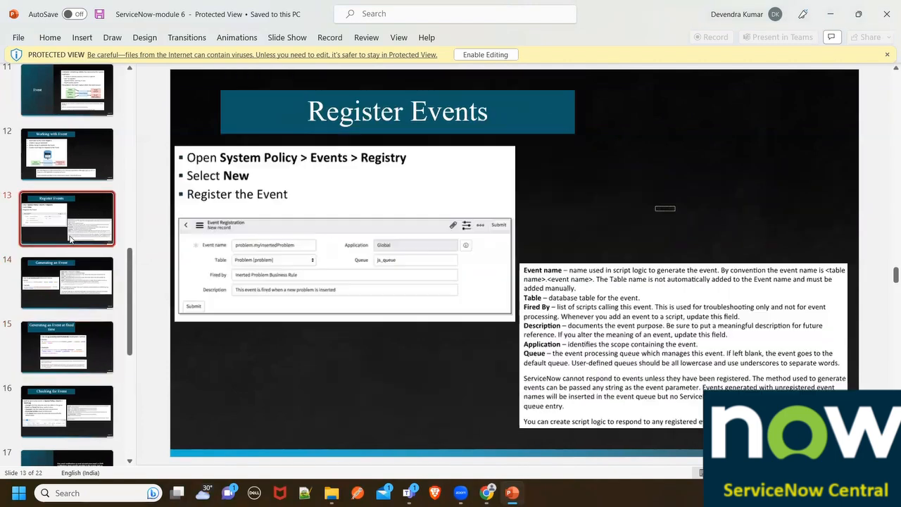
scroll(69, 238, "up", 1)
left_click(69, 197)
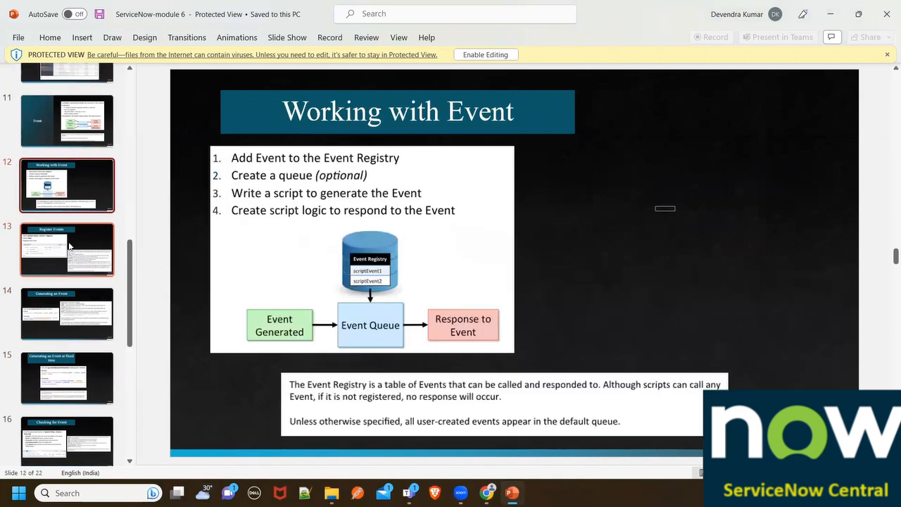
scroll(69, 252, "up", 1)
left_click(64, 294)
left_click(64, 343)
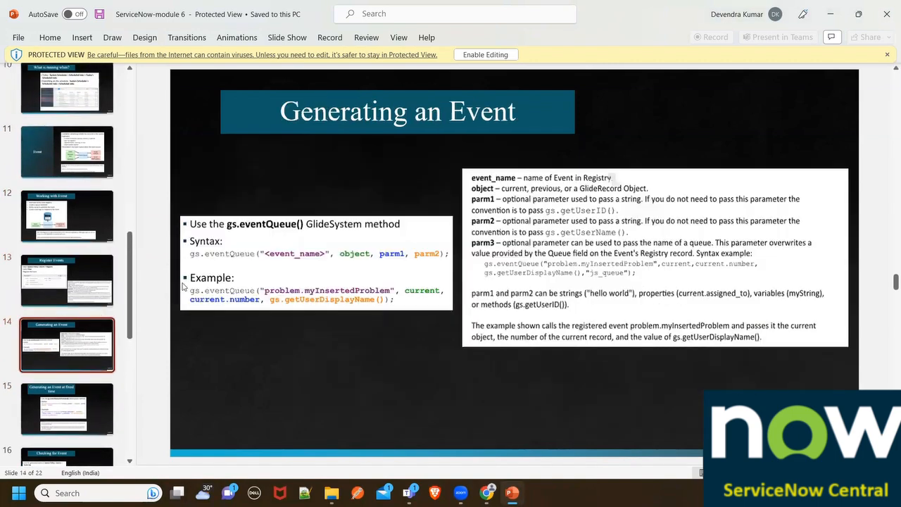